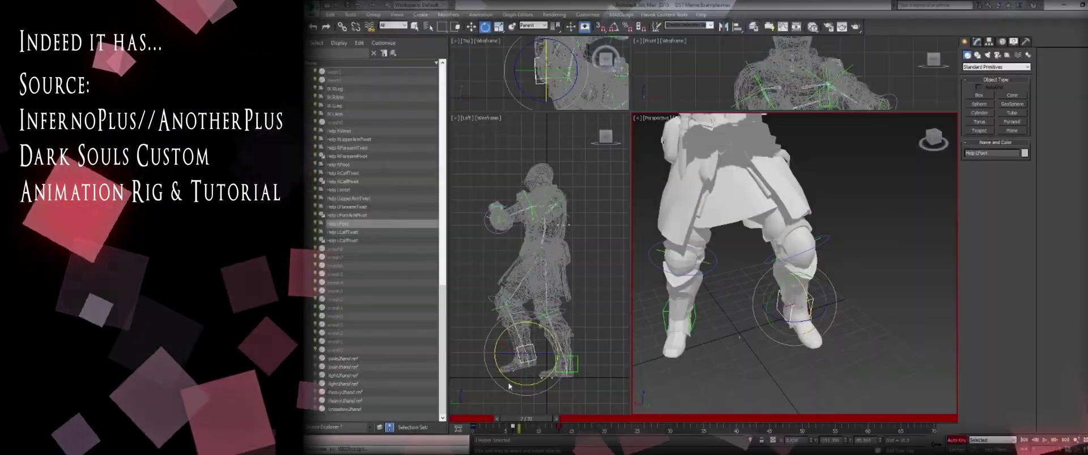
{"action": "middle_click_drag", "start_coordinate": [814, 303], "coordinate": [816, 255], "text": "alt"}
{"action": "left_click", "coordinate": [792, 257]}
{"action": "mouse_move", "coordinate": [519, 419]}
{"action": "left_mouse_down"}
{"action": "mouse_move", "coordinate": [576, 420]}
{"action": "mouse_move", "coordinate": [526, 420]}
{"action": "left_mouse_up"}
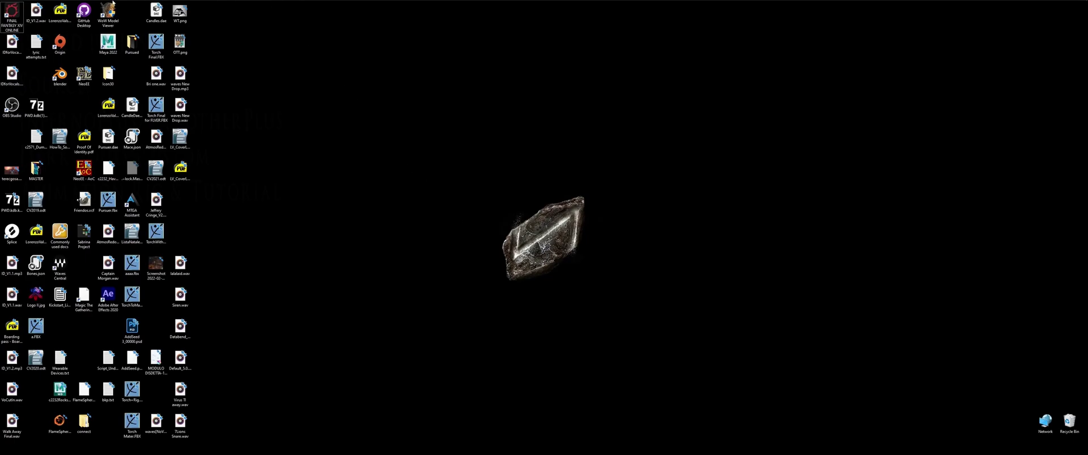
Open the DATA\chr folder of the Dark Souls Prepare to Die Edition installation
{"action": "mouse_move", "coordinate": [93, 2]}
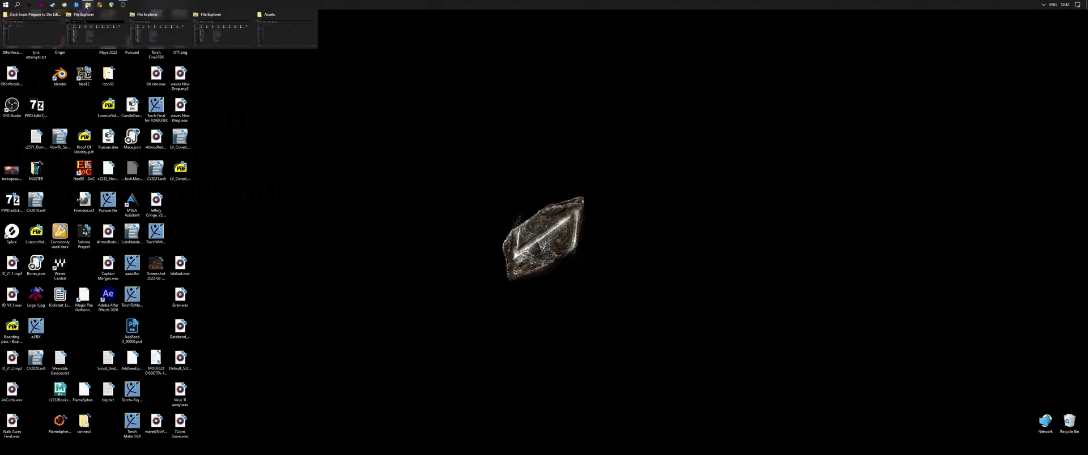
{"action": "left_click", "coordinate": [58, 23]}
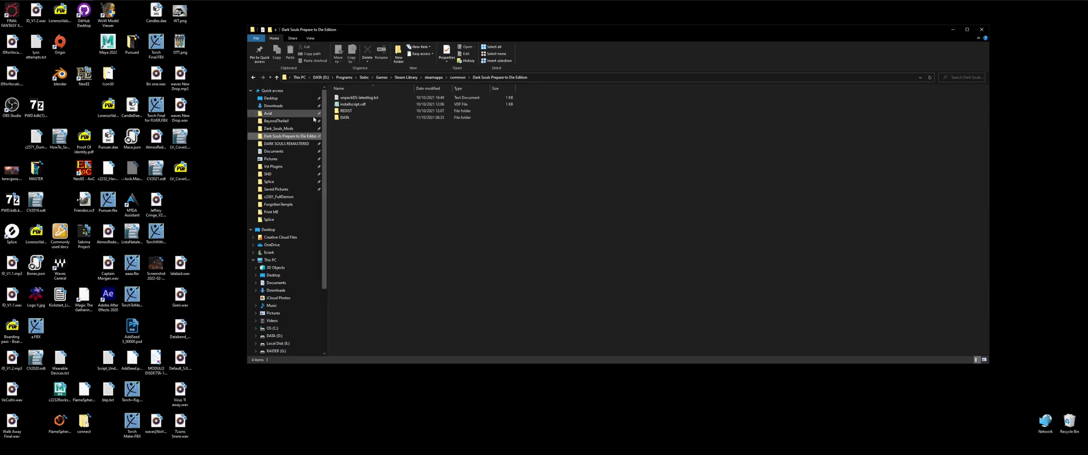
{"action": "mouse_move", "coordinate": [143, 3]}
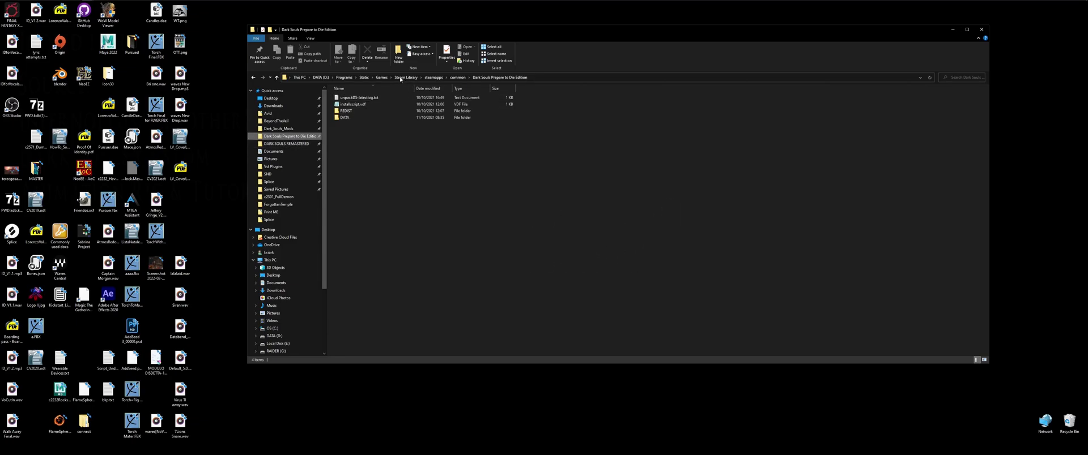
{"action": "double_click", "coordinate": [358, 117]}
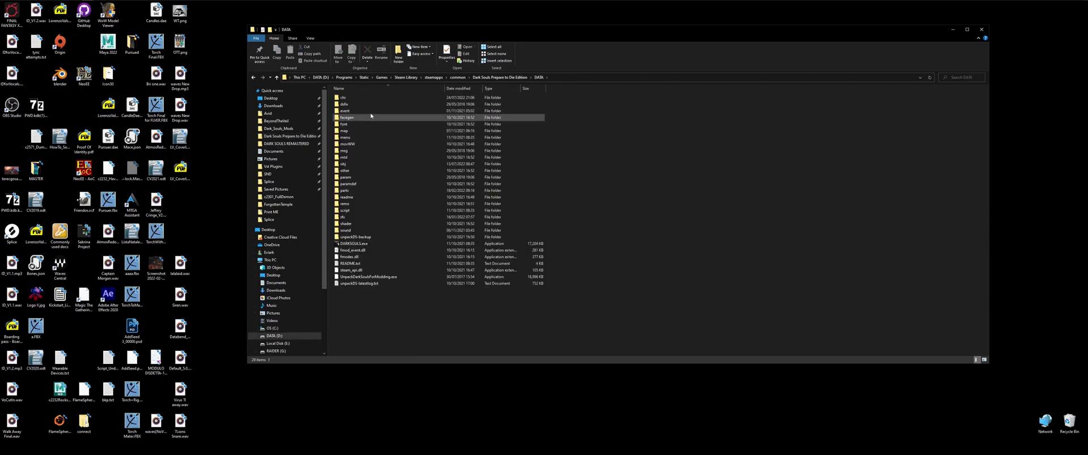
{"action": "double_click", "coordinate": [344, 98]}
{"action": "scroll", "coordinate": [567, 220], "scroll_direction": "down", "scroll_amount": 10}
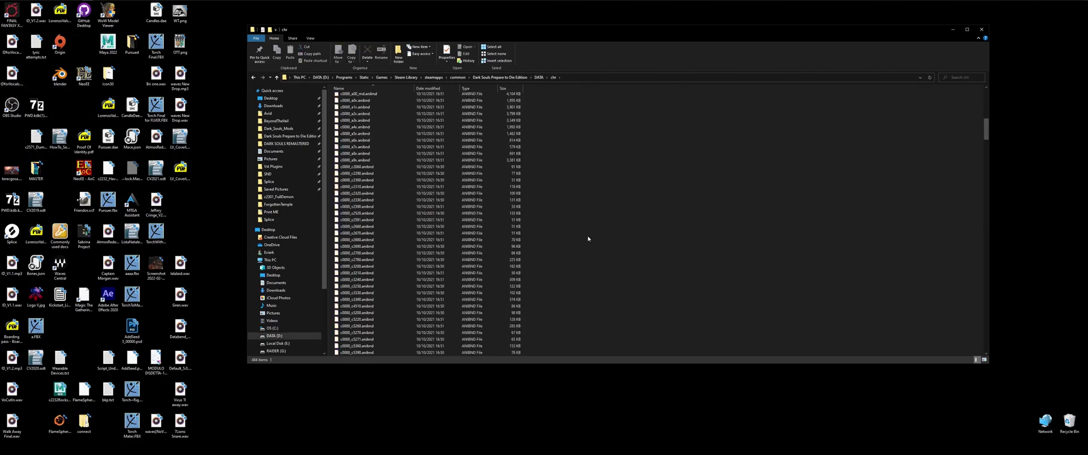
Unpack c2230.chrbnd in the chr folder with Yabber
{"action": "scroll", "coordinate": [357, 292], "scroll_direction": "down", "scroll_amount": 6}
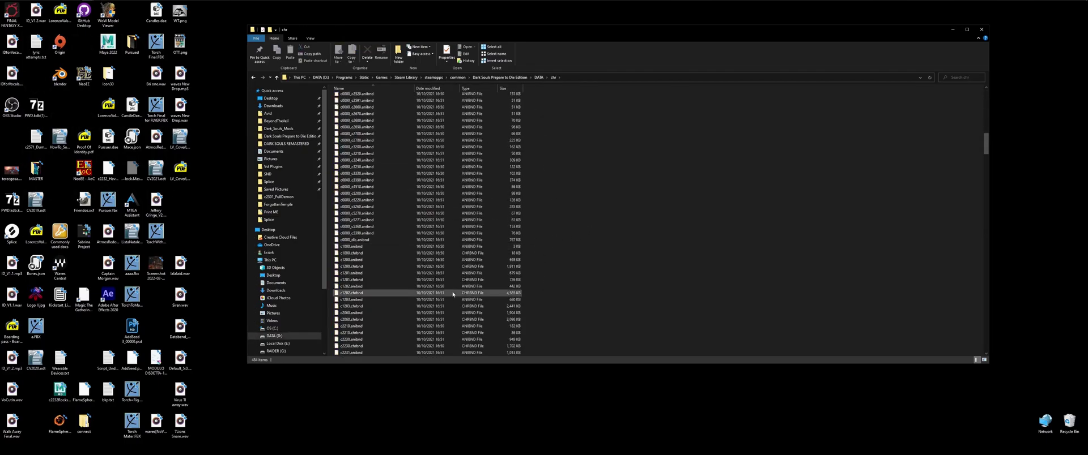
{"action": "scroll", "coordinate": [358, 294], "scroll_direction": "down", "scroll_amount": 3}
{"action": "left_click", "coordinate": [345, 292]}
{"action": "right_click", "coordinate": [346, 287]}
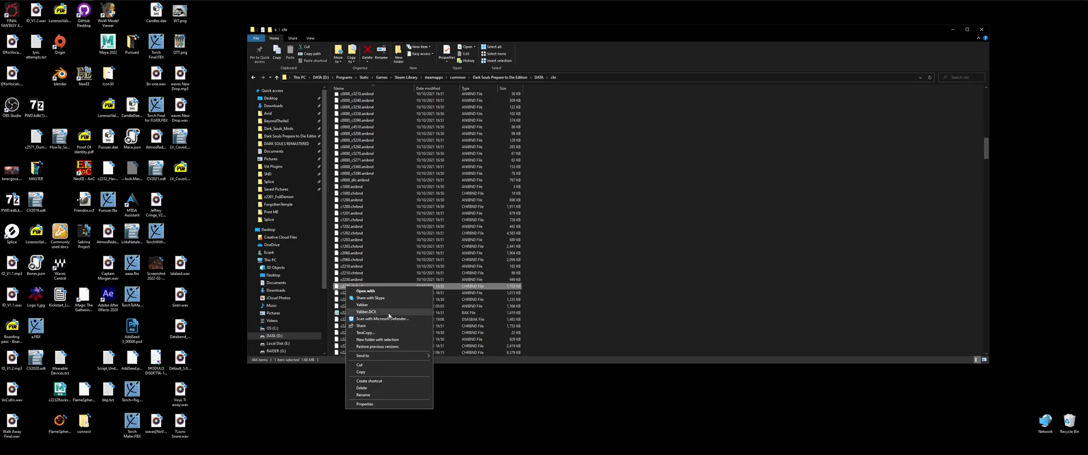
{"action": "left_click", "coordinate": [379, 307]}
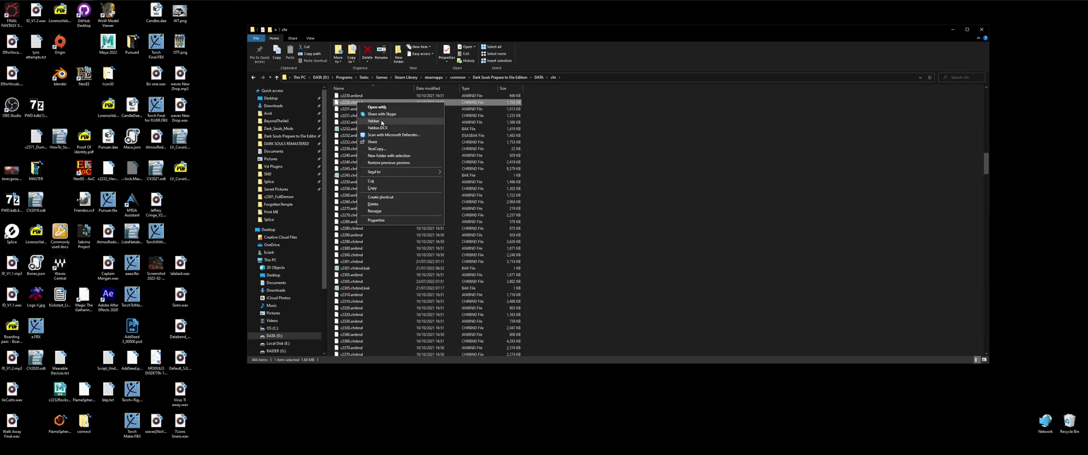
{"action": "left_click", "coordinate": [380, 123]}
Open the unpacked c2230-chrbnd folder and go into its chr\c2230 subfolder
{"action": "scroll", "coordinate": [587, 216], "scroll_direction": "up", "scroll_amount": 20}
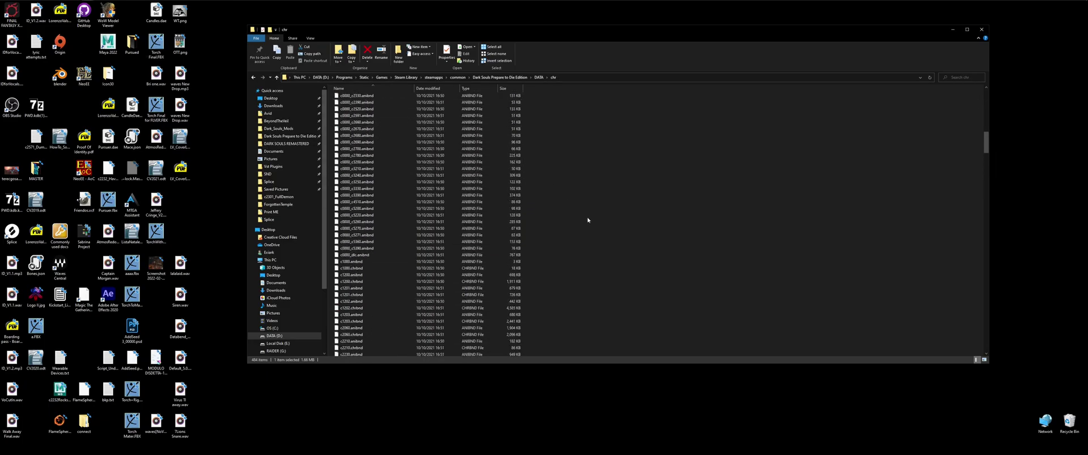
{"action": "scroll", "coordinate": [659, 211], "scroll_direction": "up", "scroll_amount": 12}
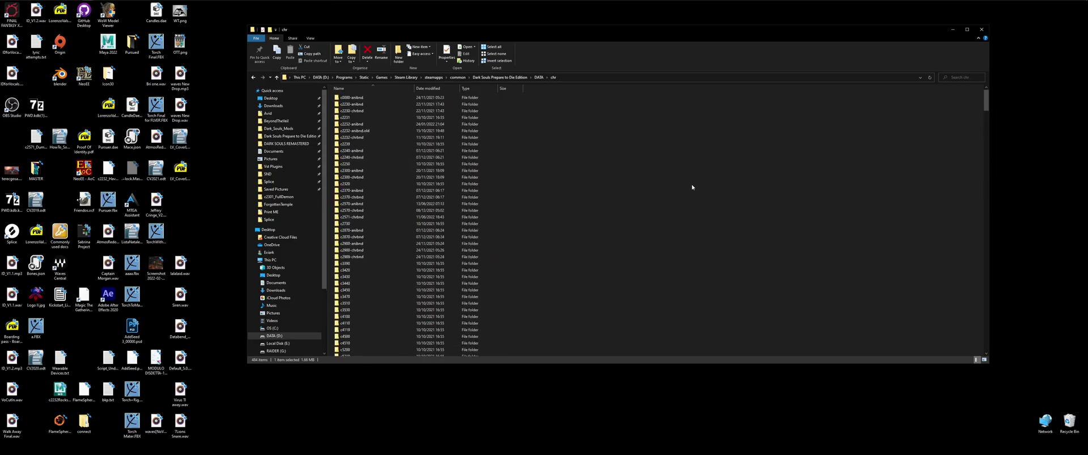
{"action": "double_click", "coordinate": [363, 111]}
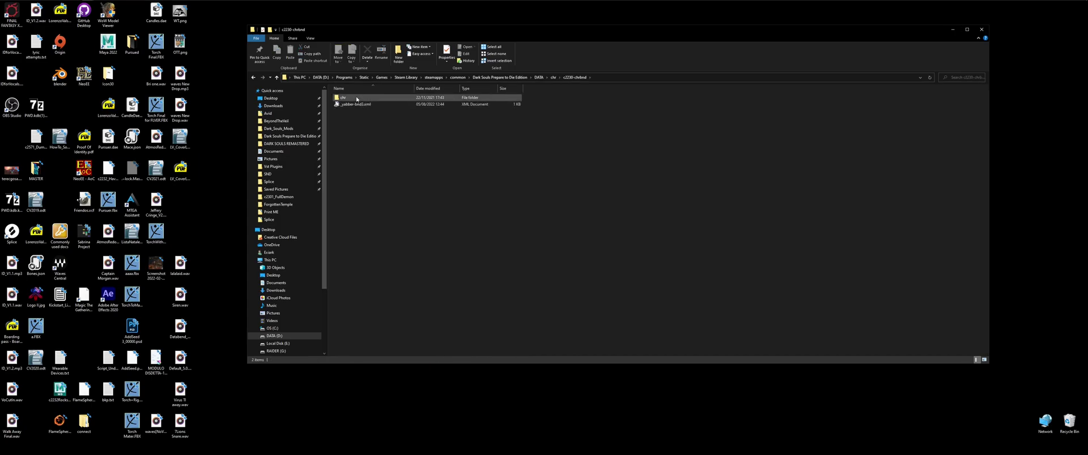
{"action": "double_click", "coordinate": [357, 99]}
{"action": "double_click", "coordinate": [357, 100]}
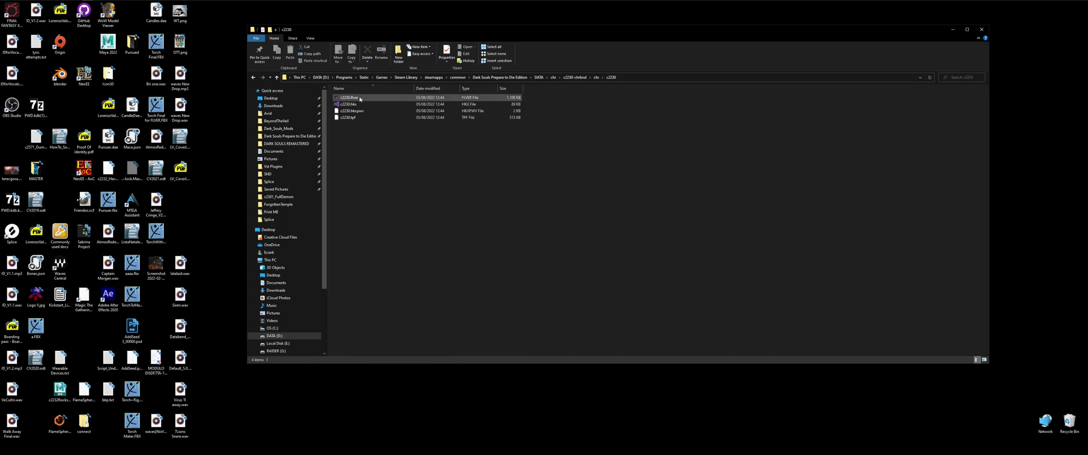
Copy all four c2230 files into the Animation Tutorial\Assets folder using TeraCopy
{"action": "left_click_drag", "start_coordinate": [355, 155], "coordinate": [339, 96]}
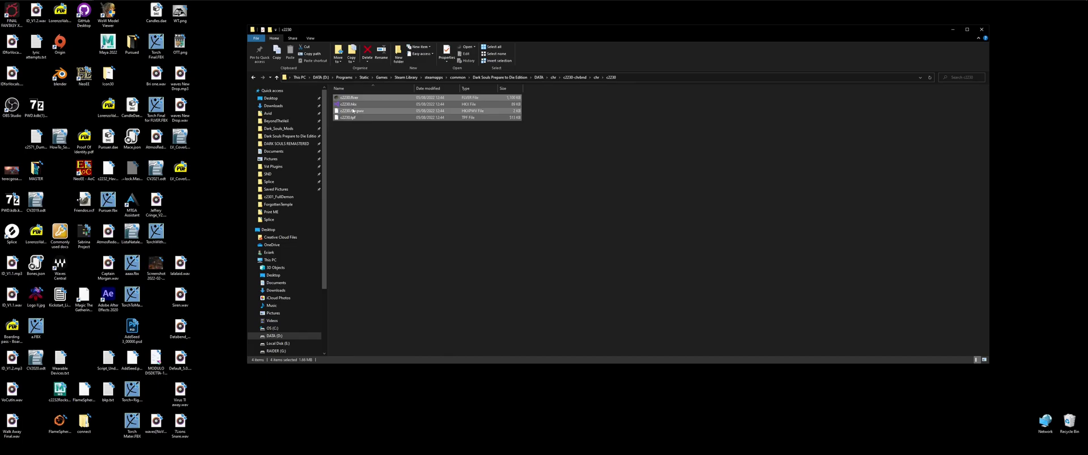
{"action": "key", "text": "alt+Tab"}
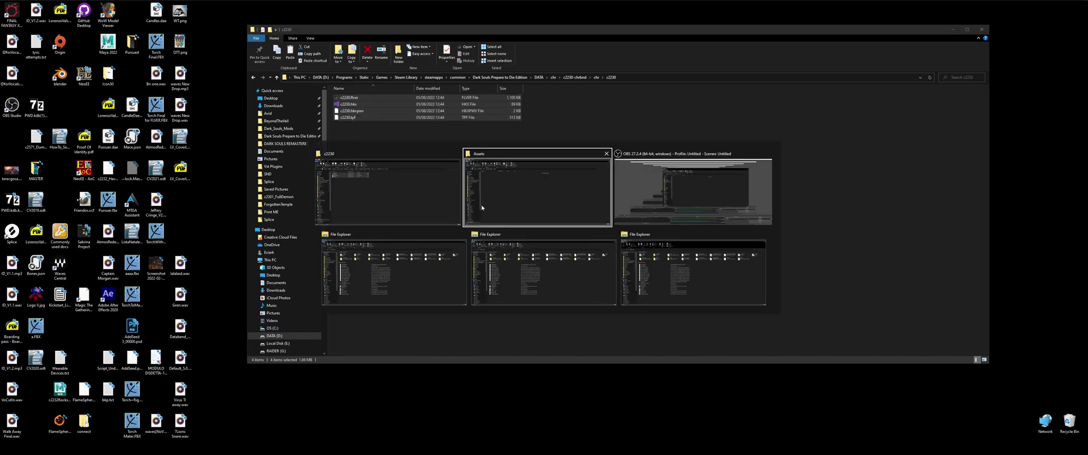
{"action": "right_click", "coordinate": [410, 163]}
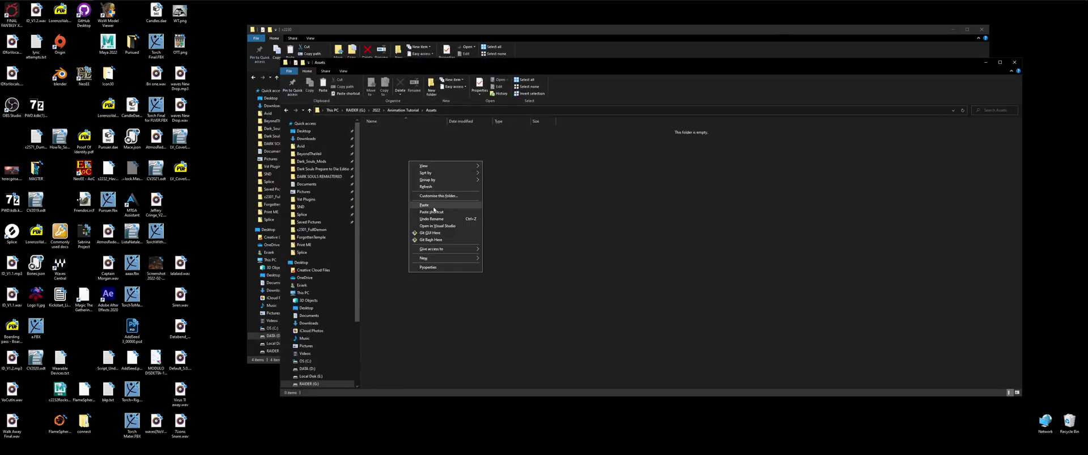
{"action": "left_click", "coordinate": [424, 205]}
{"action": "left_click", "coordinate": [448, 227]}
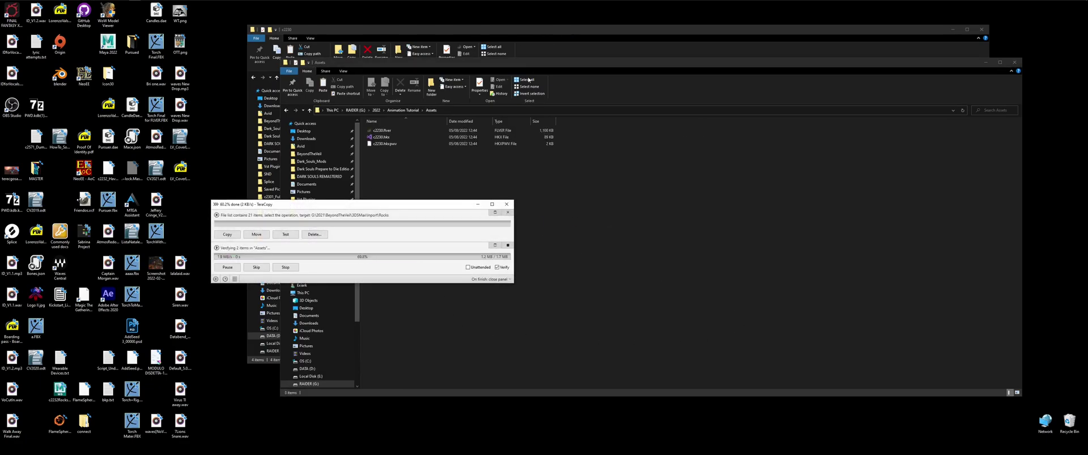
Open the hkxwin32 folder under c2230-anibnd\Model\chr\c2230 and close the leftover TeraCopy window
{"action": "left_click", "coordinate": [490, 55]}
{"action": "key", "text": "ctrl+a"}
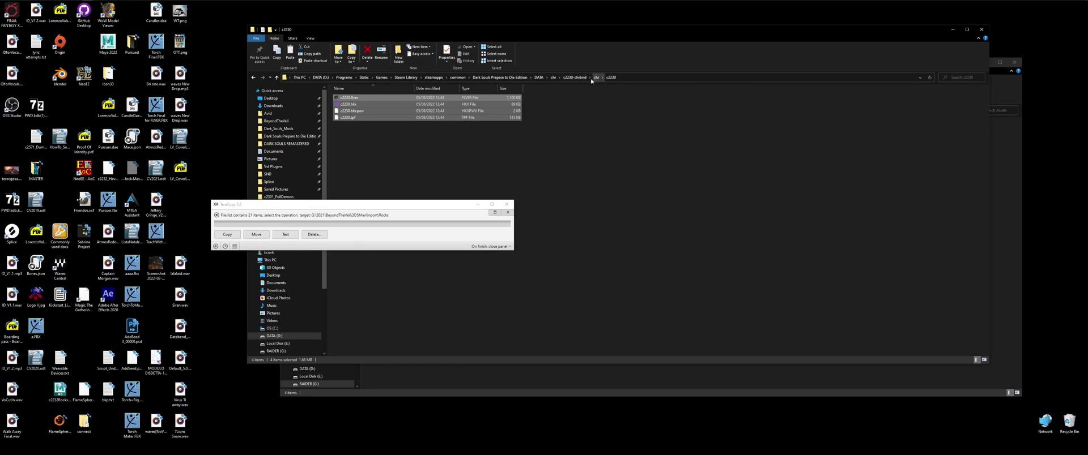
{"action": "left_click", "coordinate": [553, 77]}
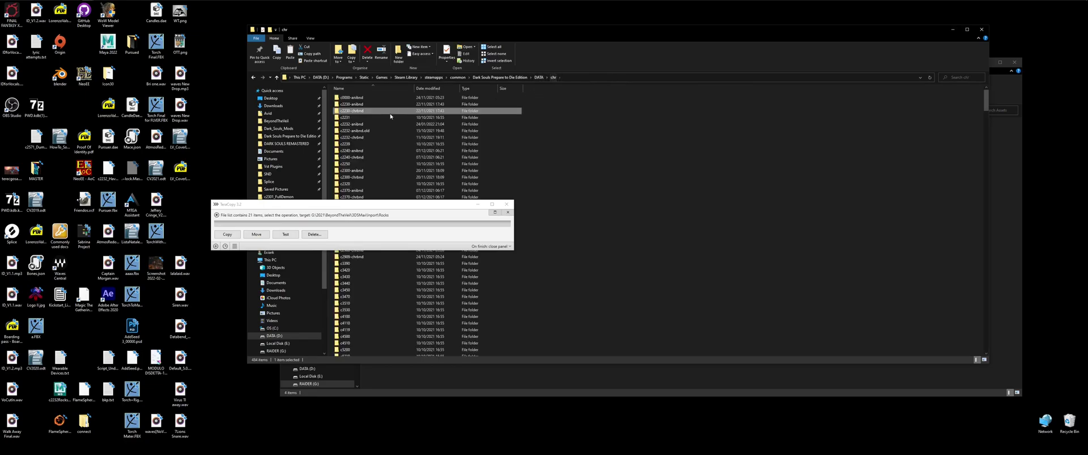
{"action": "double_click", "coordinate": [357, 105]}
{"action": "double_click", "coordinate": [354, 98]}
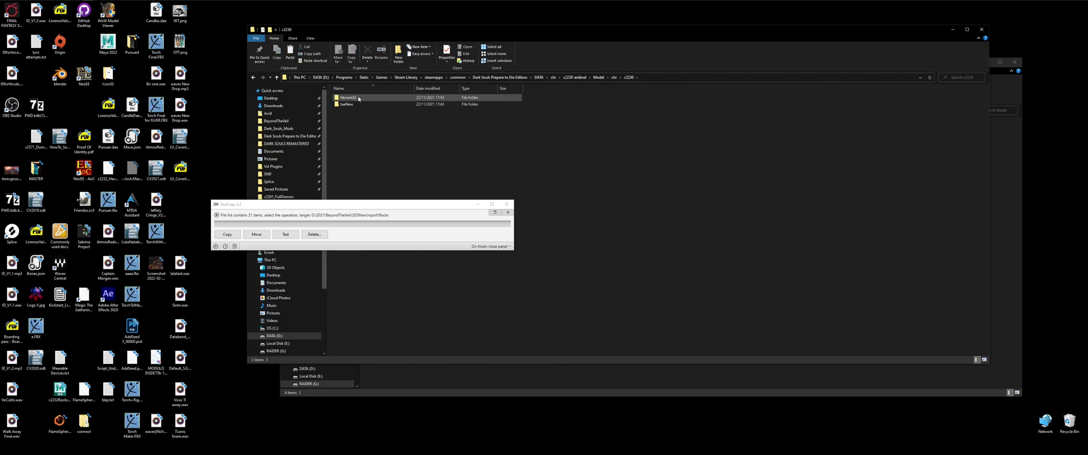
{"action": "double_click", "coordinate": [355, 98]}
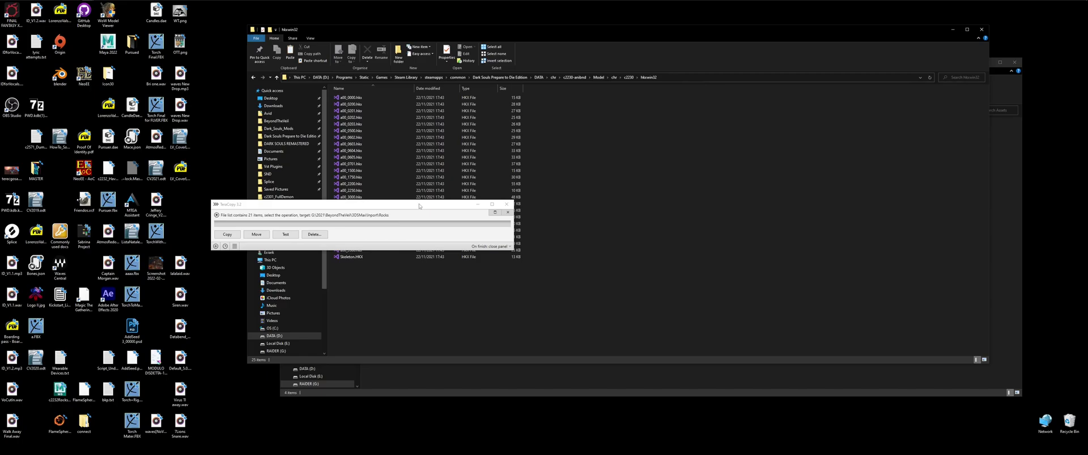
{"action": "left_click", "coordinate": [506, 204]}
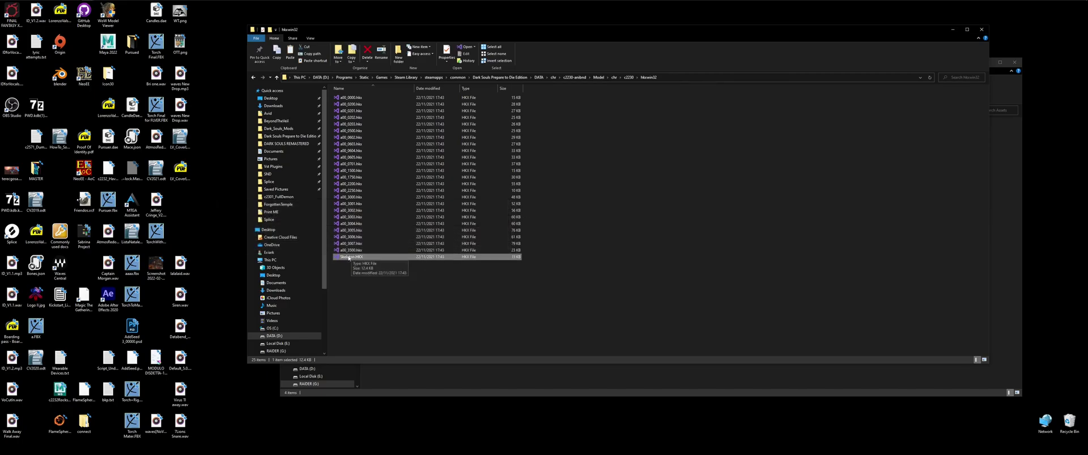
Copy Skeleton.HKX into the Animation Tutorial\Assets folder and close TeraCopy
{"action": "key", "text": "alt+Tab"}
{"action": "left_click_drag", "start_coordinate": [347, 257], "coordinate": [501, 249]}
{"action": "left_click", "coordinate": [521, 252]}
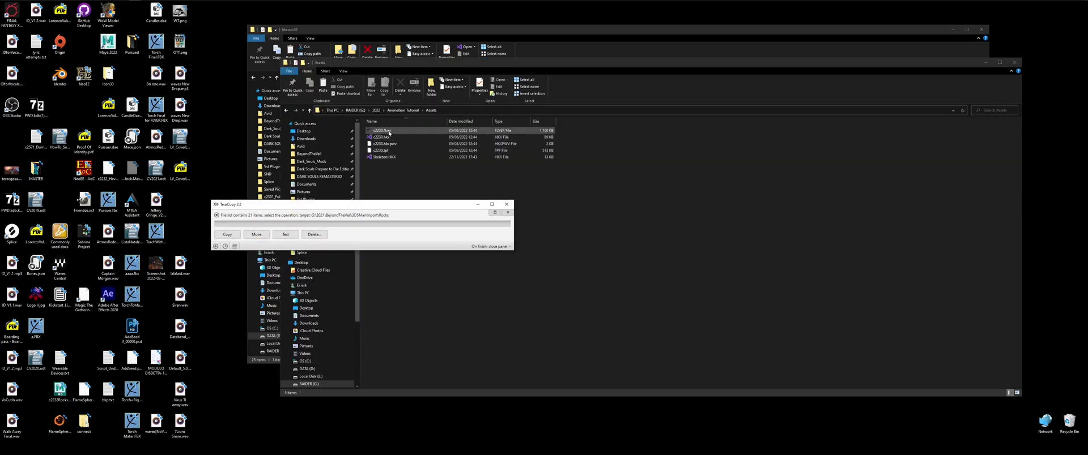
{"action": "left_click", "coordinate": [507, 206]}
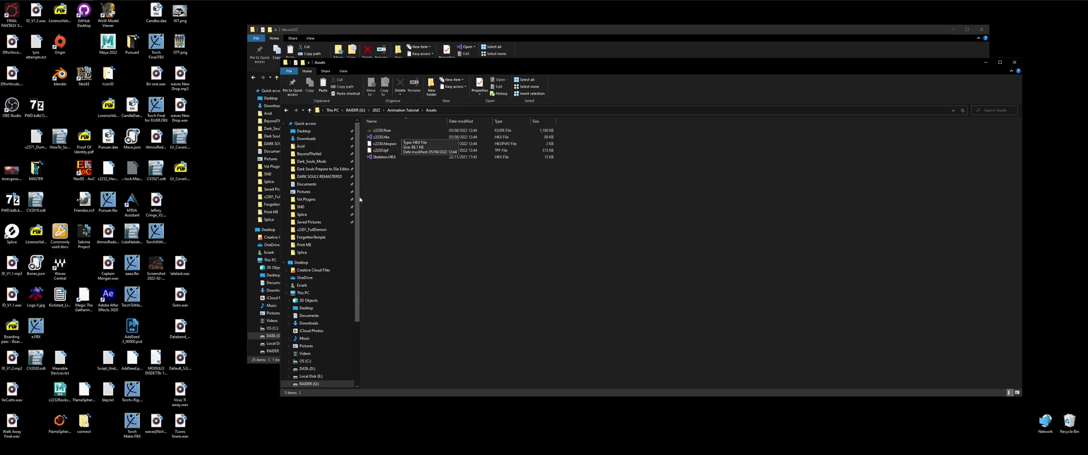
Launch Noesis from the Noesis v4.21 folder in Dark_Souls_Mods and close its debug log
{"action": "left_click", "coordinate": [317, 163]}
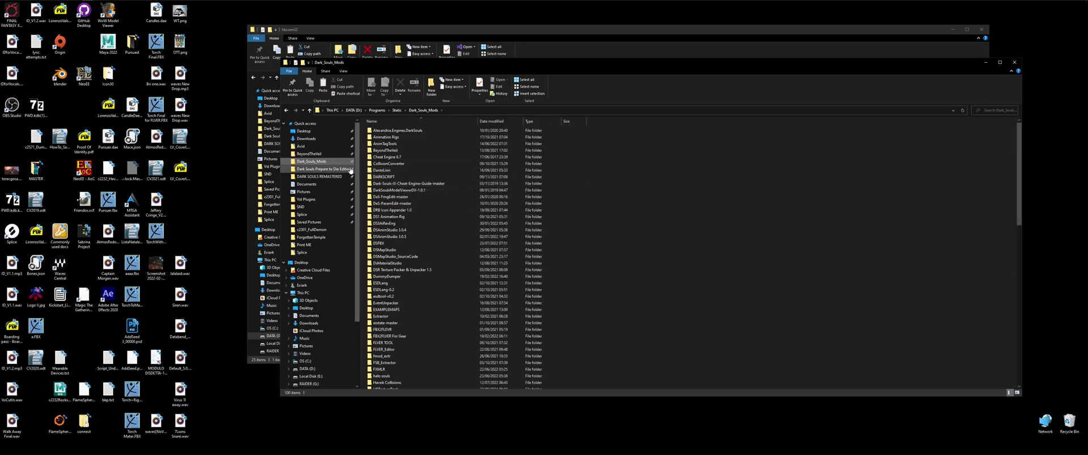
{"action": "scroll", "coordinate": [442, 255], "scroll_direction": "down", "scroll_amount": 5}
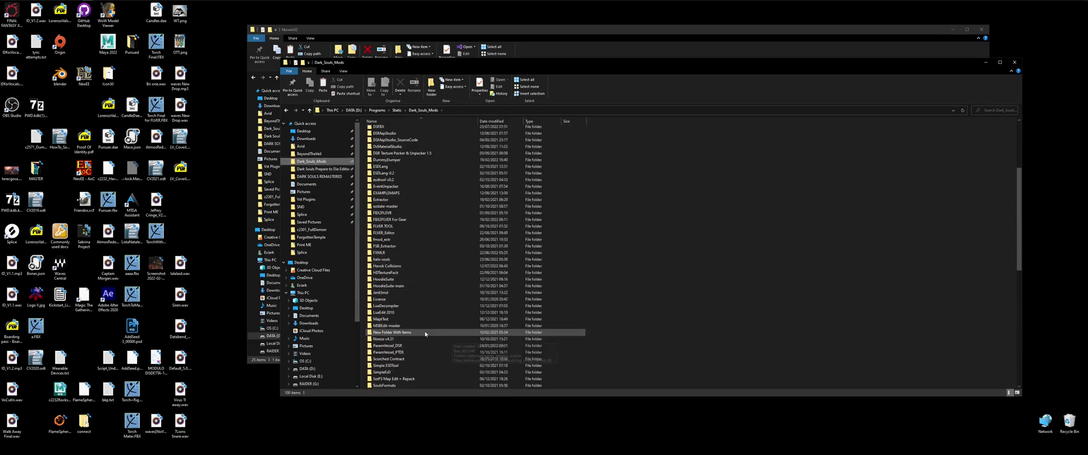
{"action": "scroll", "coordinate": [419, 340], "scroll_direction": "down", "scroll_amount": 4}
{"action": "scroll", "coordinate": [422, 343], "scroll_direction": "up", "scroll_amount": 6}
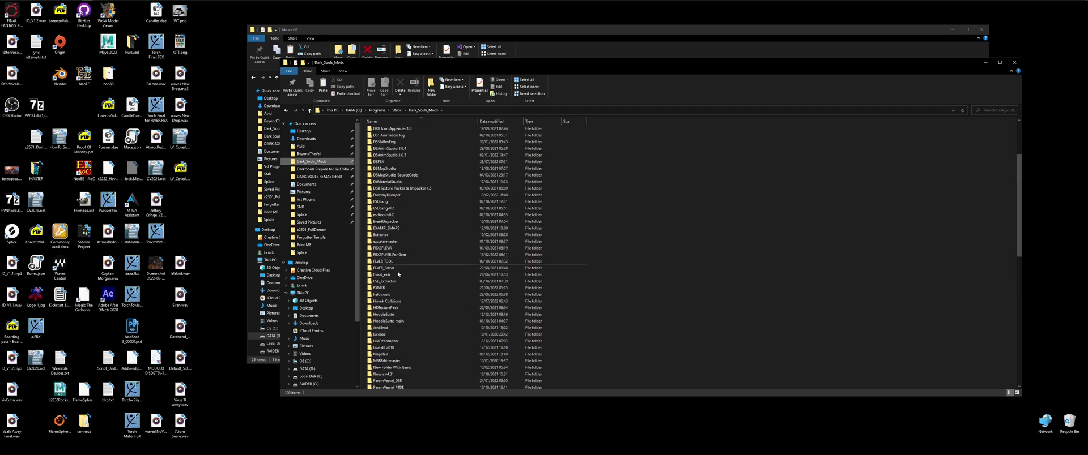
{"action": "left_click", "coordinate": [393, 368]}
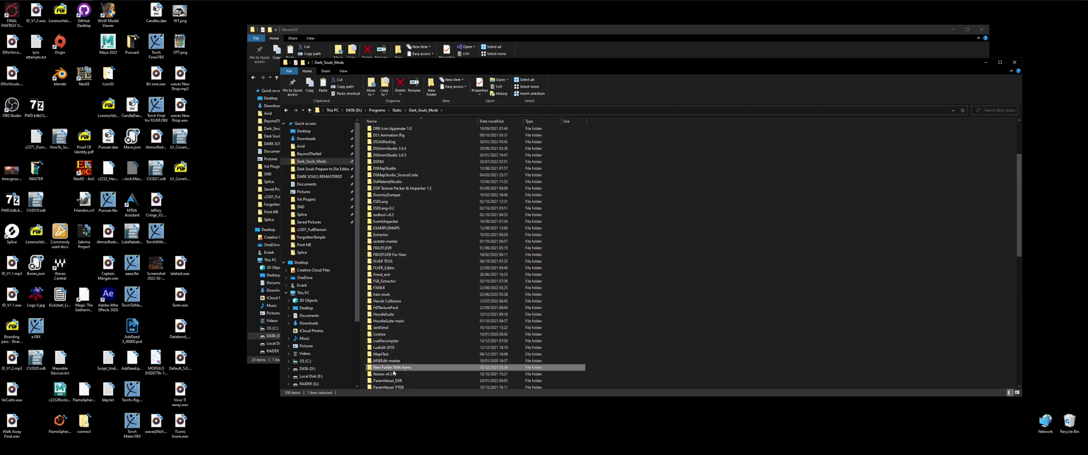
{"action": "double_click", "coordinate": [393, 374]}
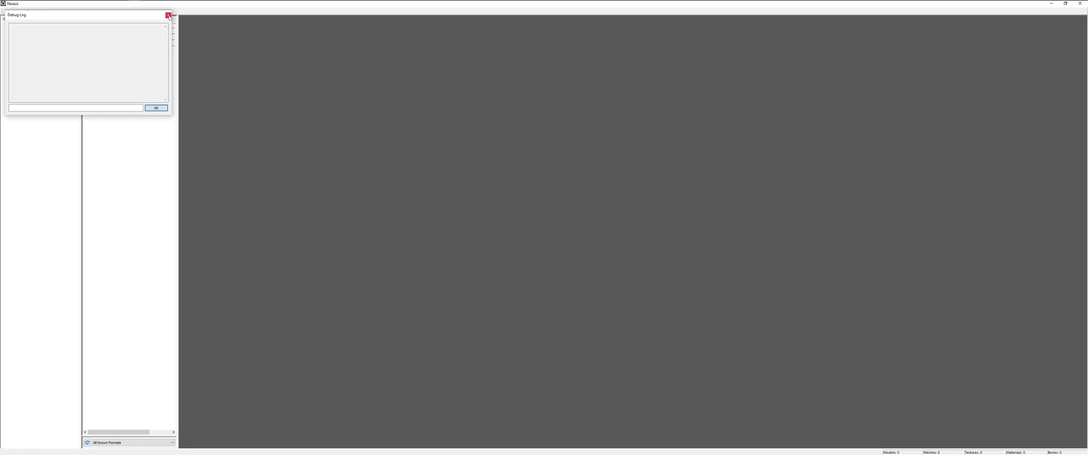
{"action": "left_click", "coordinate": [169, 15]}
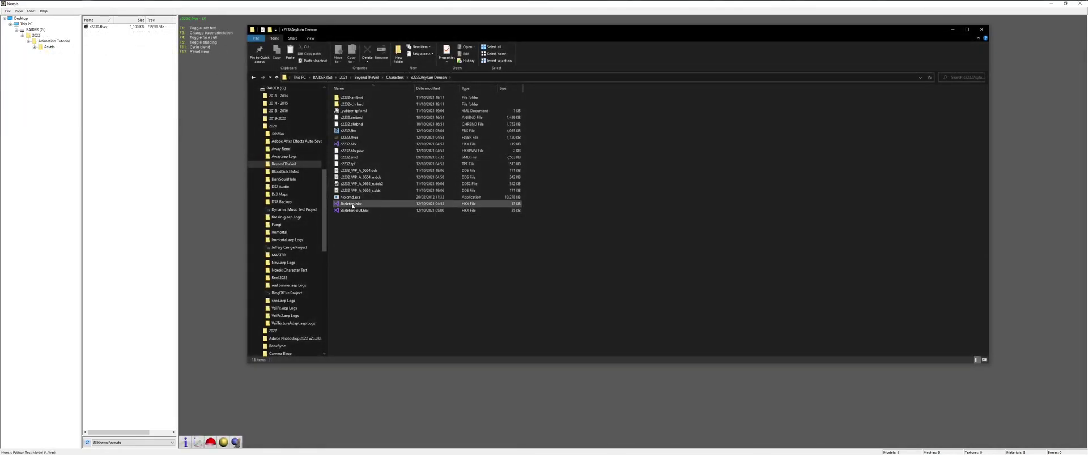
Copy hkxcmd.exe from the c2232Asylum Demon folder into Animation Tutorial\Assets using TeraCopy
{"action": "left_click", "coordinate": [377, 197]}
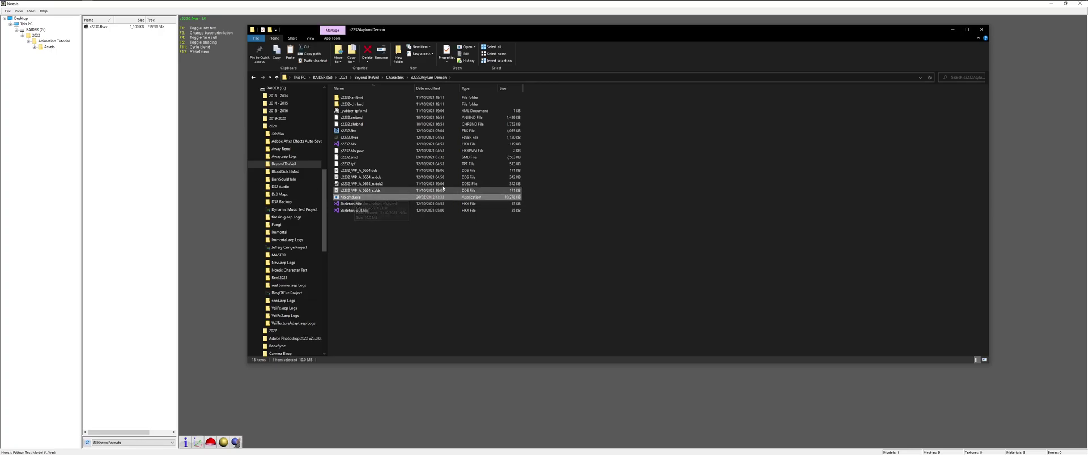
{"action": "key", "text": "alt+Tab"}
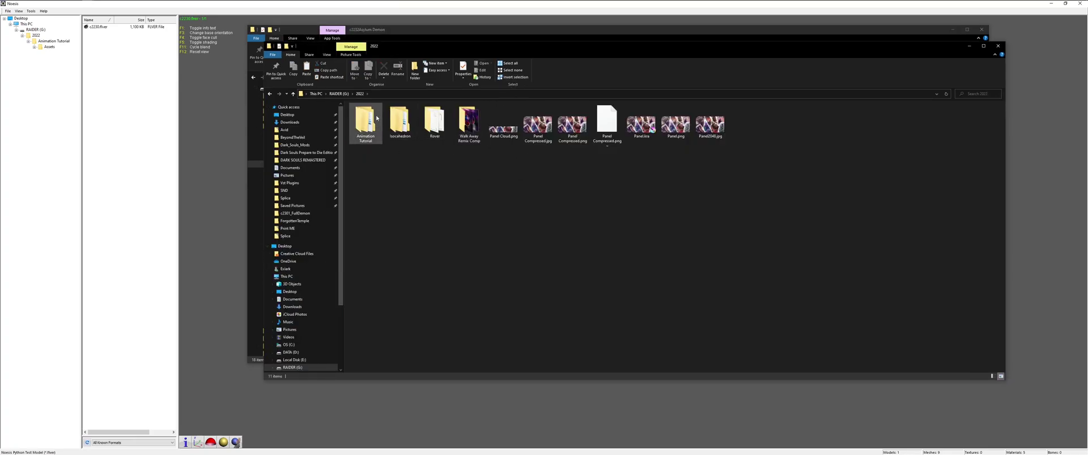
{"action": "double_click", "coordinate": [376, 118]}
{"action": "double_click", "coordinate": [364, 113]}
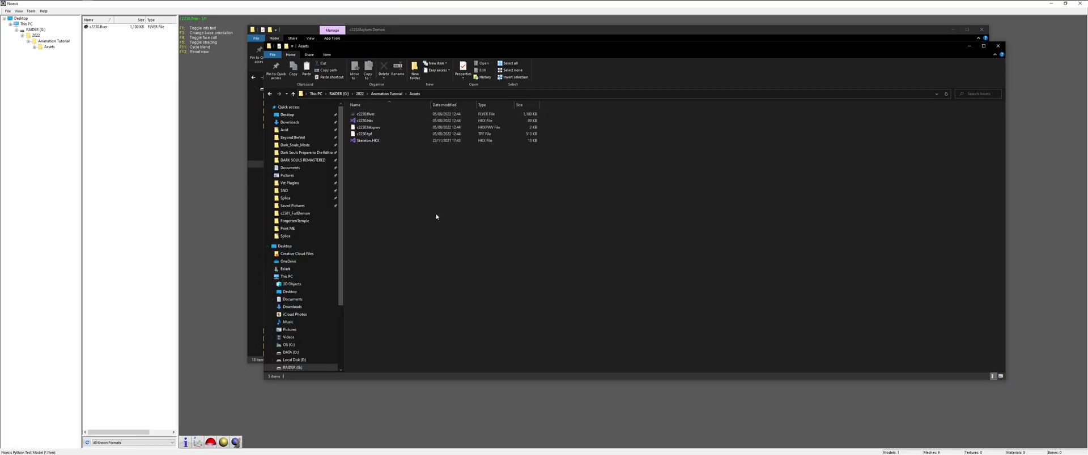
{"action": "right_click", "coordinate": [380, 189]}
{"action": "left_click", "coordinate": [414, 237]}
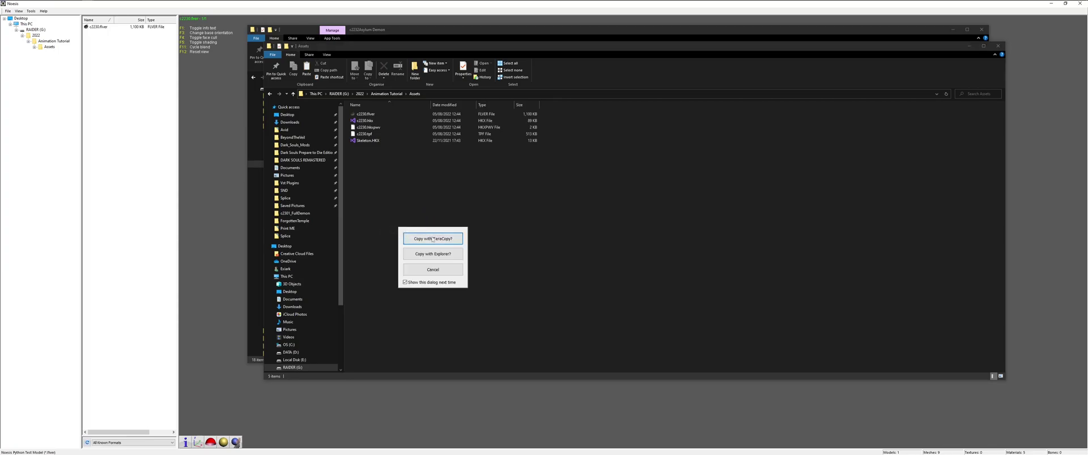
{"action": "left_click", "coordinate": [433, 239]}
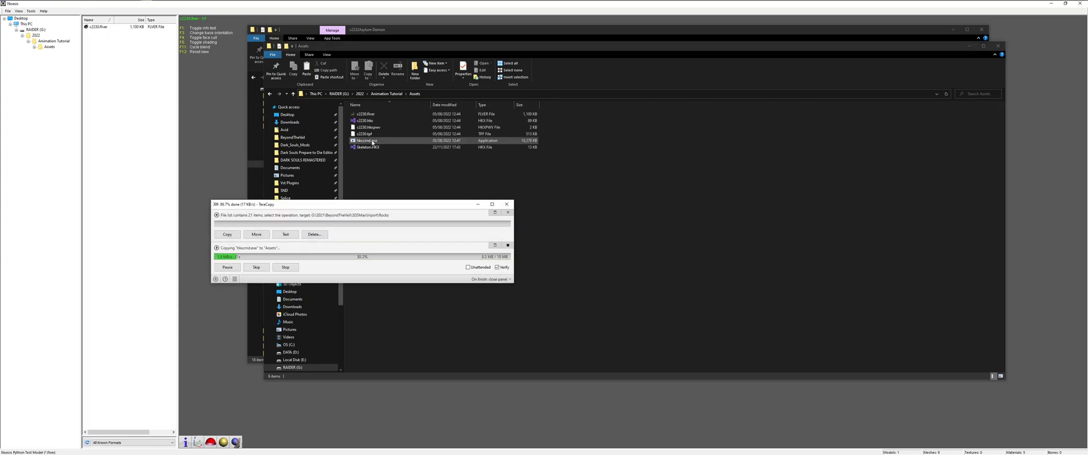
Open a command window at the Animation Tutorial\Assets folder and reopen that folder's file listing
{"action": "left_click", "coordinate": [448, 148]}
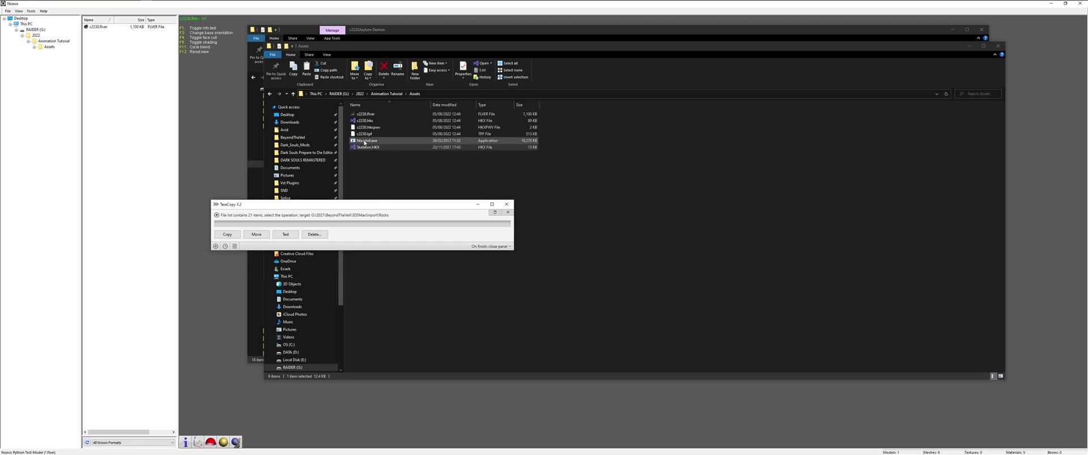
{"action": "left_click", "coordinate": [364, 142]}
{"action": "left_click", "coordinate": [385, 94]}
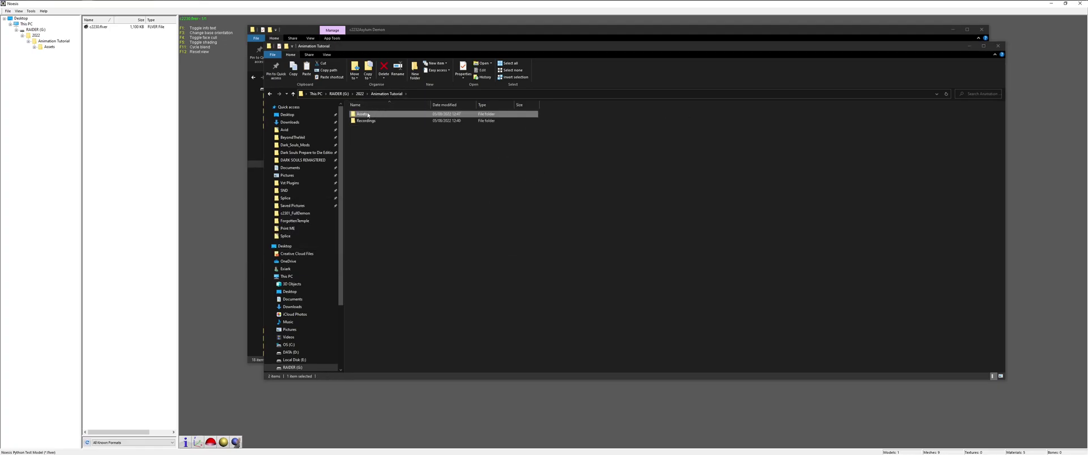
{"action": "right_click", "coordinate": [357, 113]}
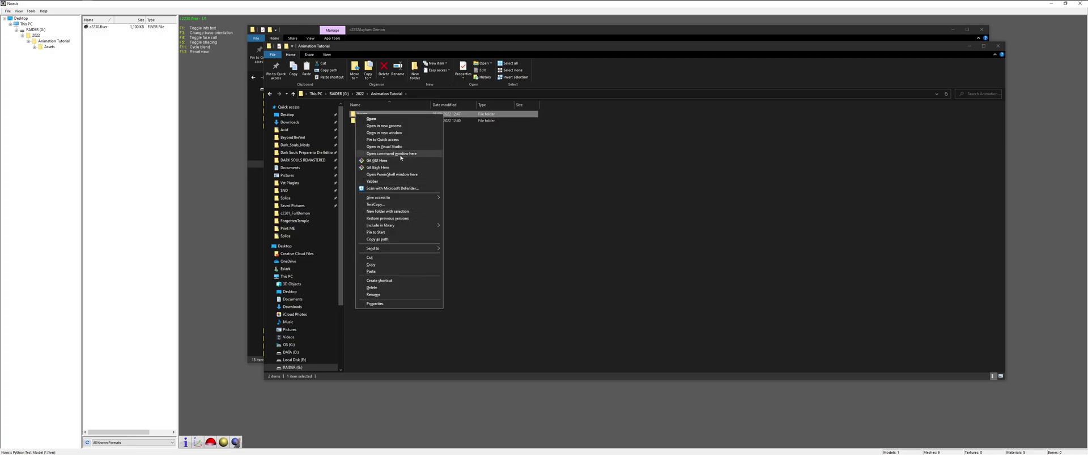
{"action": "left_click", "coordinate": [401, 155]}
{"action": "double_click", "coordinate": [364, 114]}
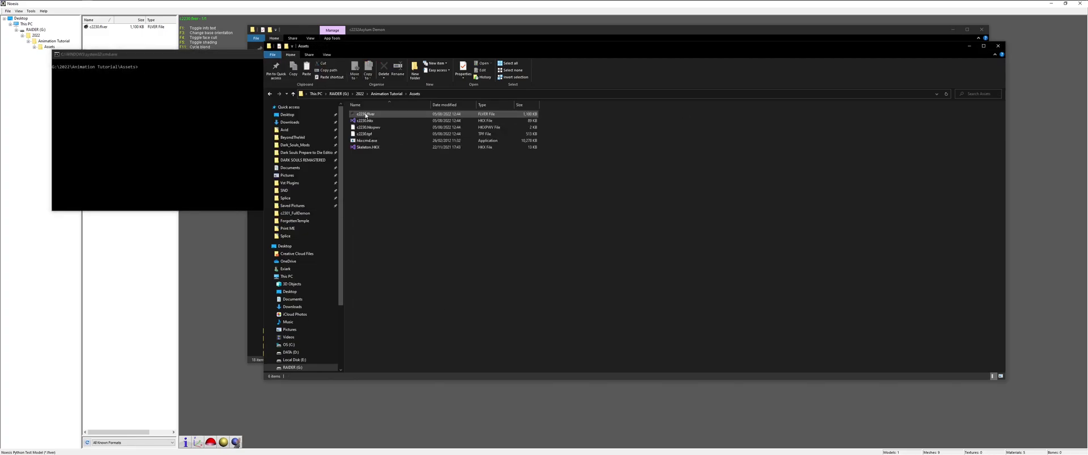
Check the file name of hkxcmd.exe and run hkxcmd without arguments in the command window to list its commands
{"action": "left_click", "coordinate": [364, 141]}
{"action": "key", "text": "F2"}
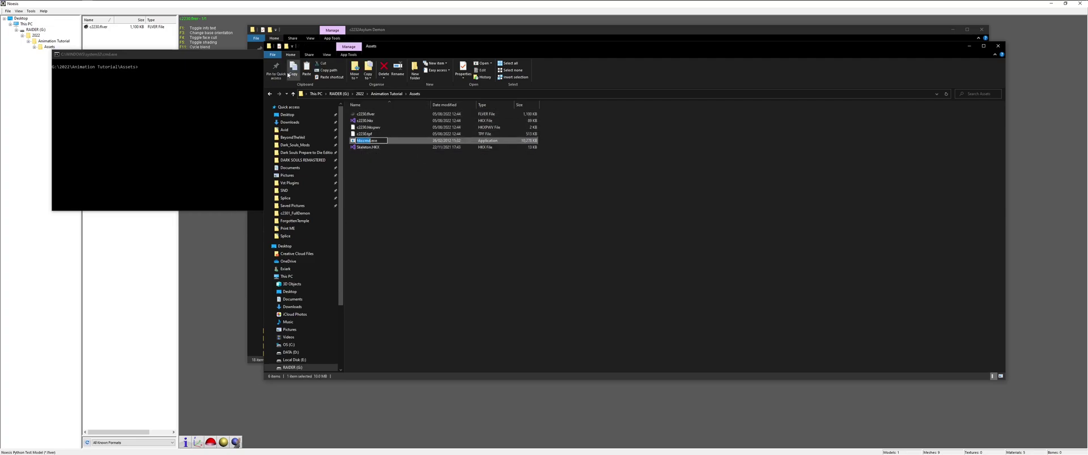
{"action": "left_click", "coordinate": [193, 72]}
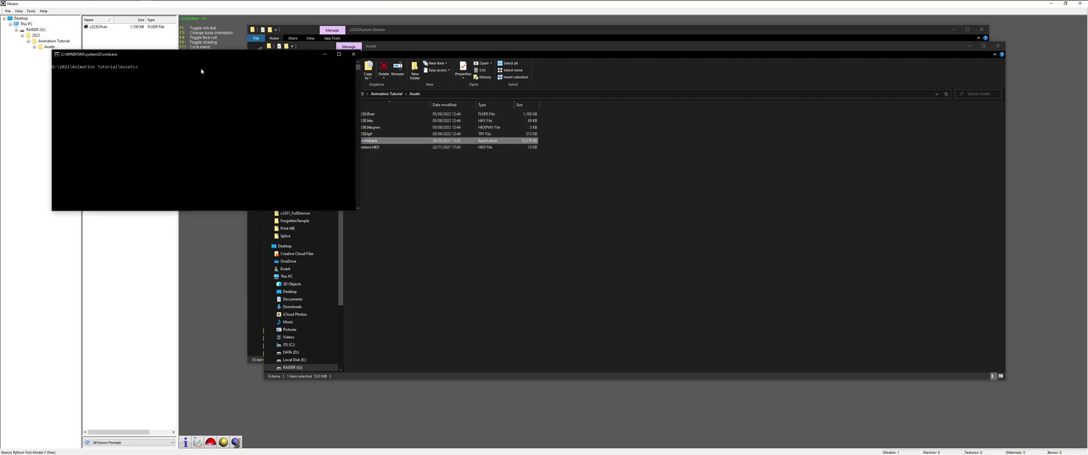
{"action": "type", "text": "hkxcmd"}
{"action": "key", "text": "Return"}
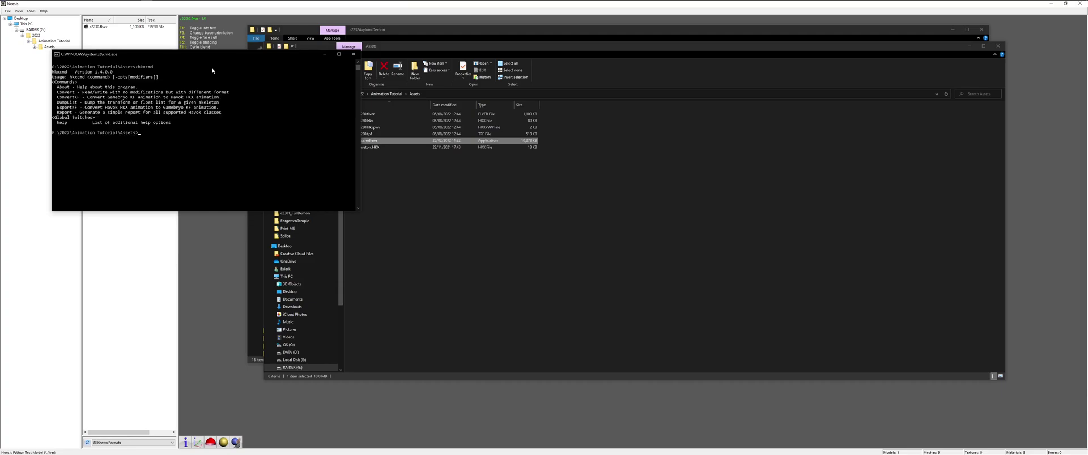
Convert the skeleton file with the command hkxcmd Convert Skeleton.HKX
{"action": "type", "text": "hkxcmd"}
{"action": "key", "text": "Return"}
{"action": "type", "text": "hkxcmd Convert Skeleton.HHKX"}
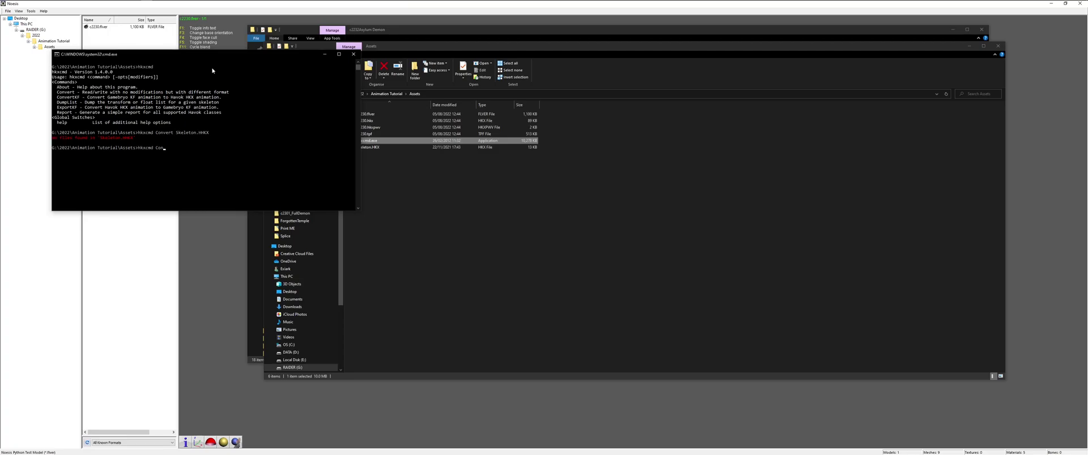
{"action": "key", "text": "Return"}
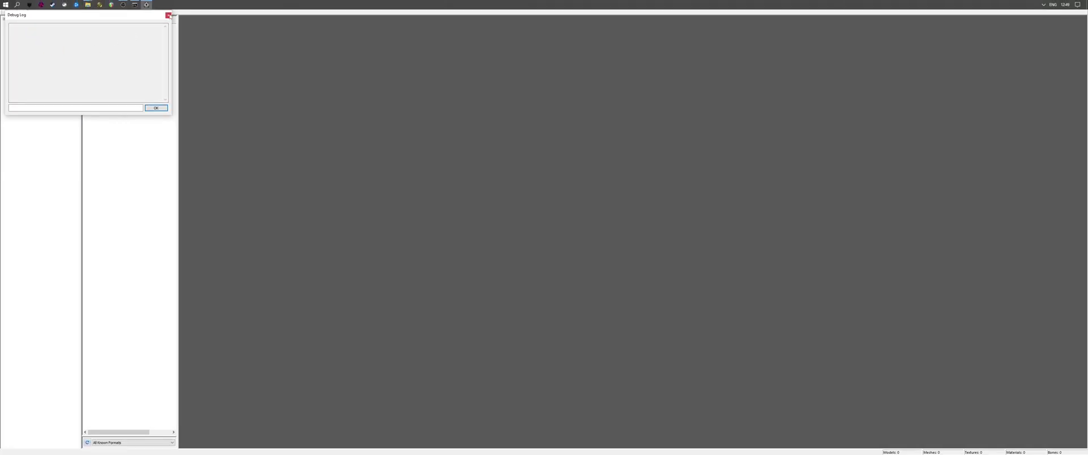
In Noesis, dismiss the debug log, open c2230.flver from the Assets folder and draw the skeleton over the model
{"action": "left_click", "coordinate": [168, 15]}
{"action": "left_click", "coordinate": [7, 11]}
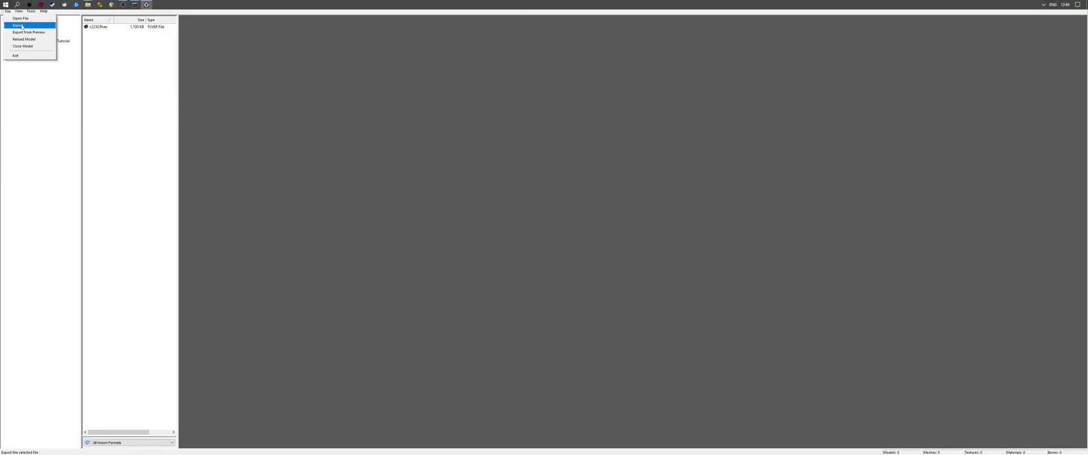
{"action": "left_click", "coordinate": [17, 22]}
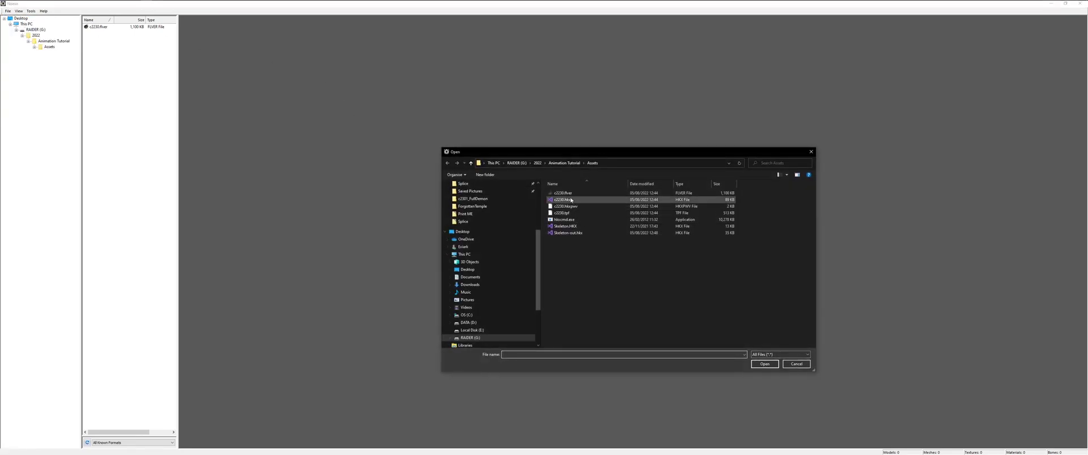
{"action": "left_click", "coordinate": [583, 193]}
{"action": "left_click", "coordinate": [771, 364]}
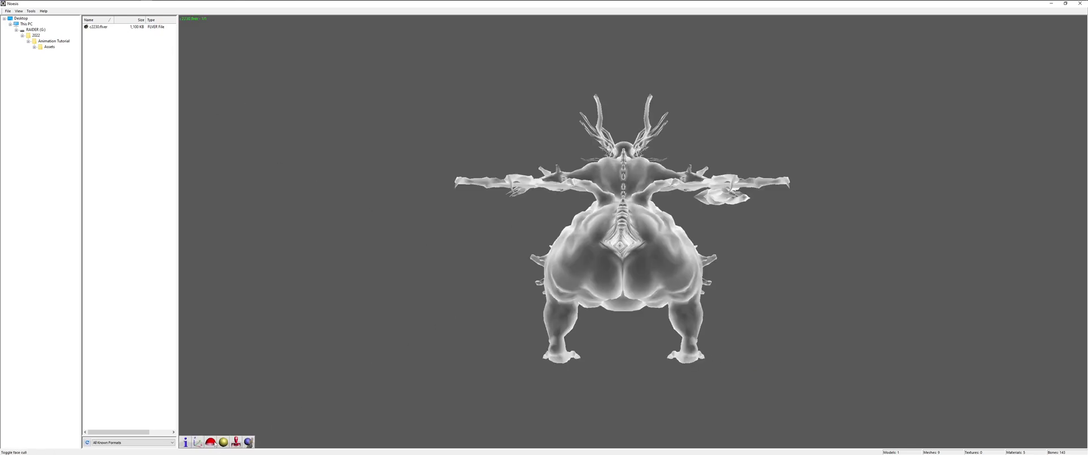
{"action": "left_click", "coordinate": [236, 443]}
{"action": "left_click_drag", "start_coordinate": [396, 255], "coordinate": [210, 229]}
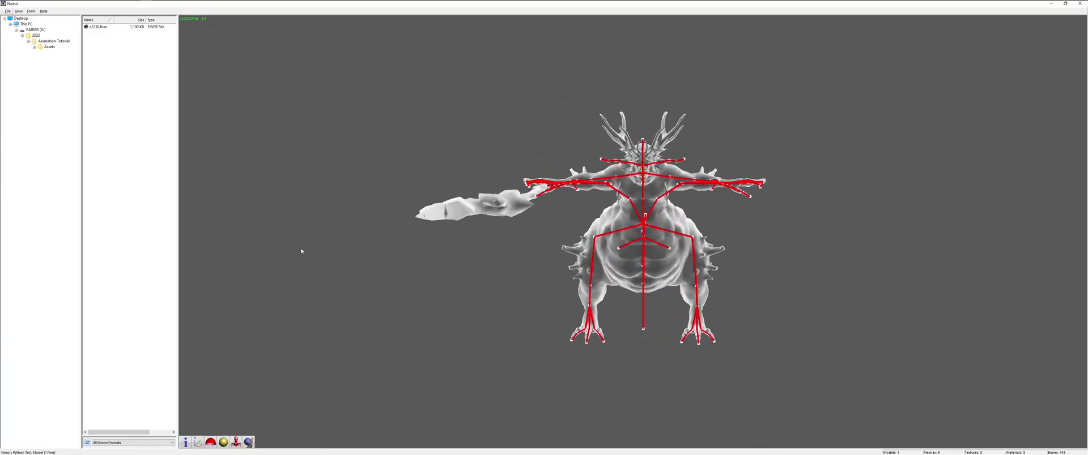
Export the model as Autodesk FBX to c2230out in the Assets folder, and close Noesis
{"action": "left_click", "coordinate": [8, 12]}
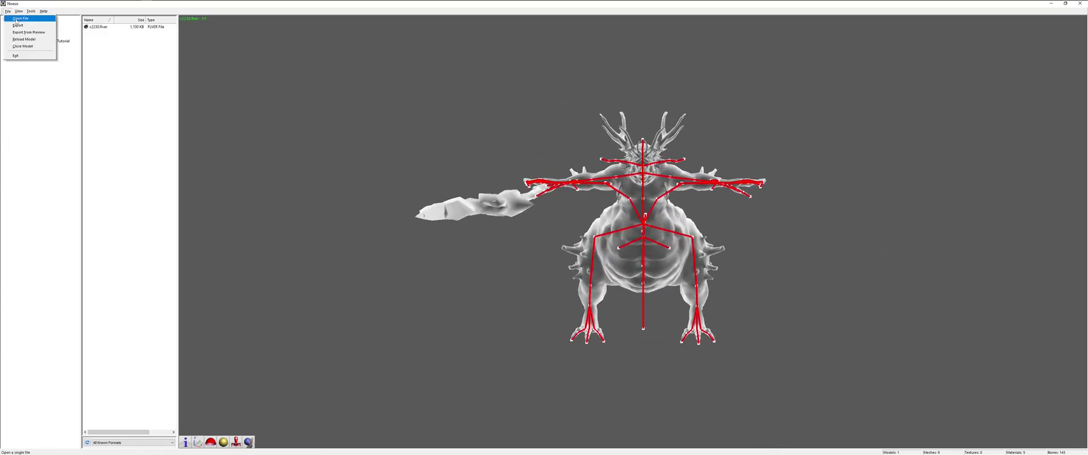
{"action": "left_click", "coordinate": [17, 28]}
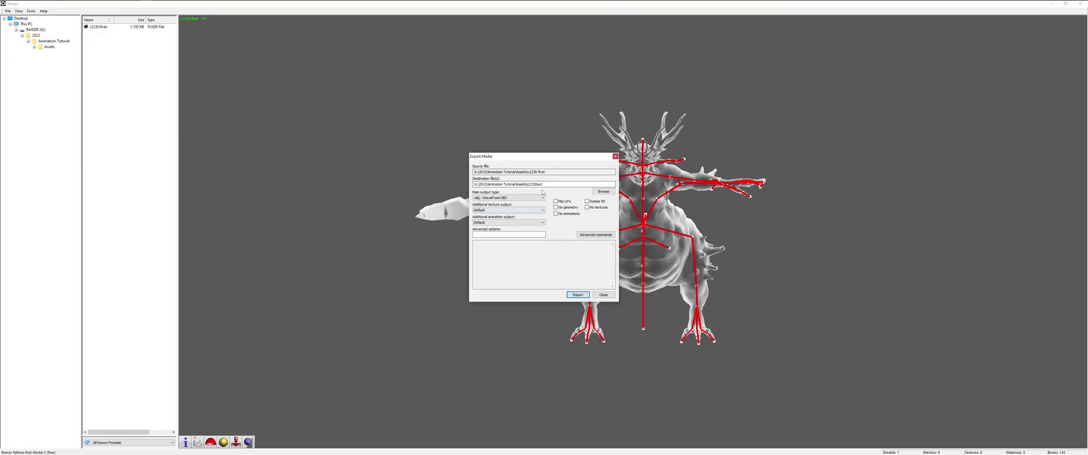
{"action": "left_click", "coordinate": [542, 197]}
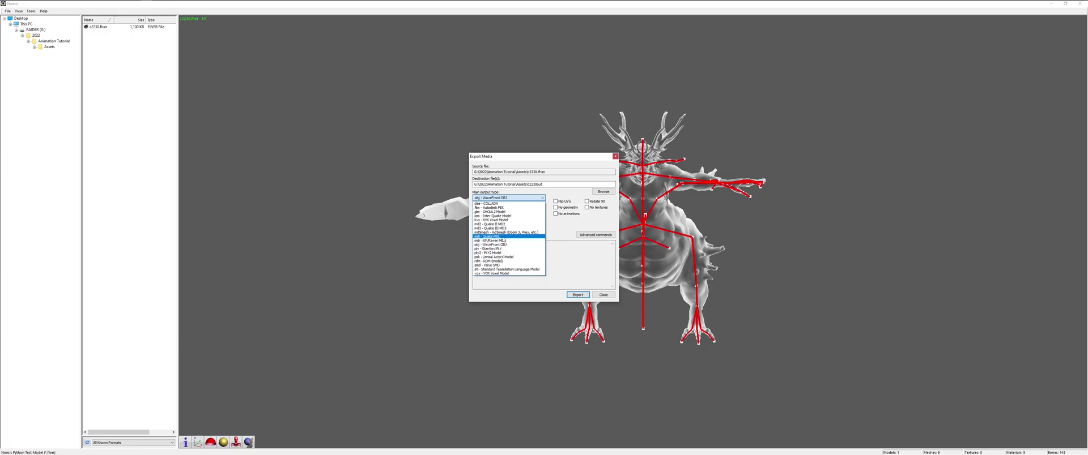
{"action": "left_click", "coordinate": [502, 208]}
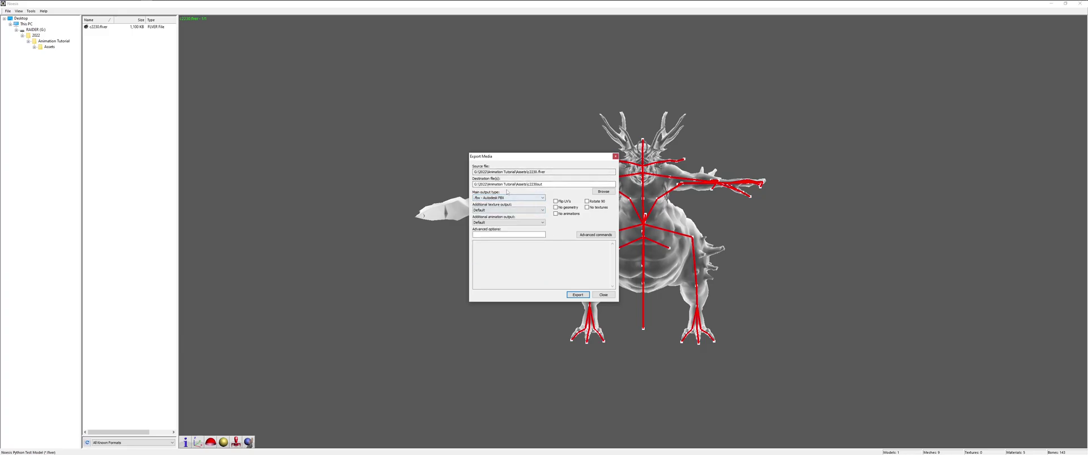
{"action": "left_click", "coordinate": [557, 184]}
{"action": "left_click", "coordinate": [548, 185]}
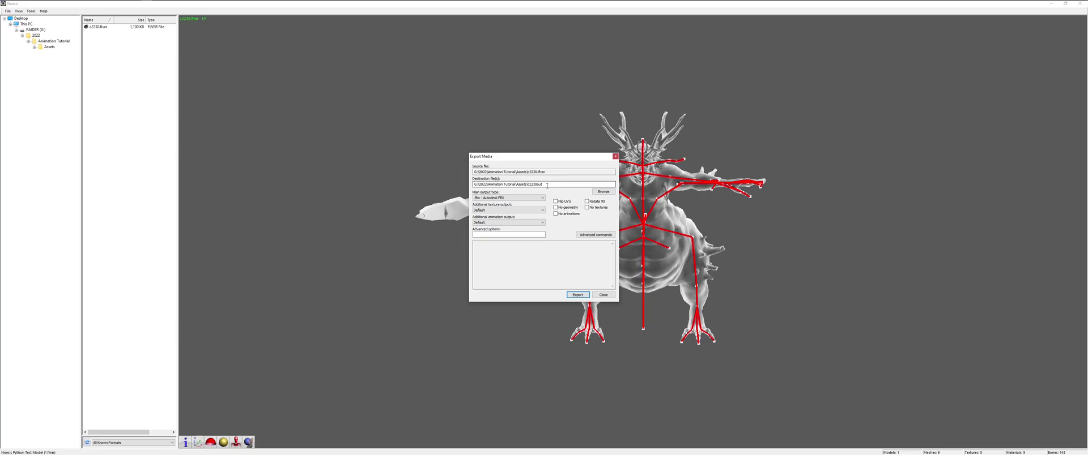
{"action": "left_click", "coordinate": [578, 295]}
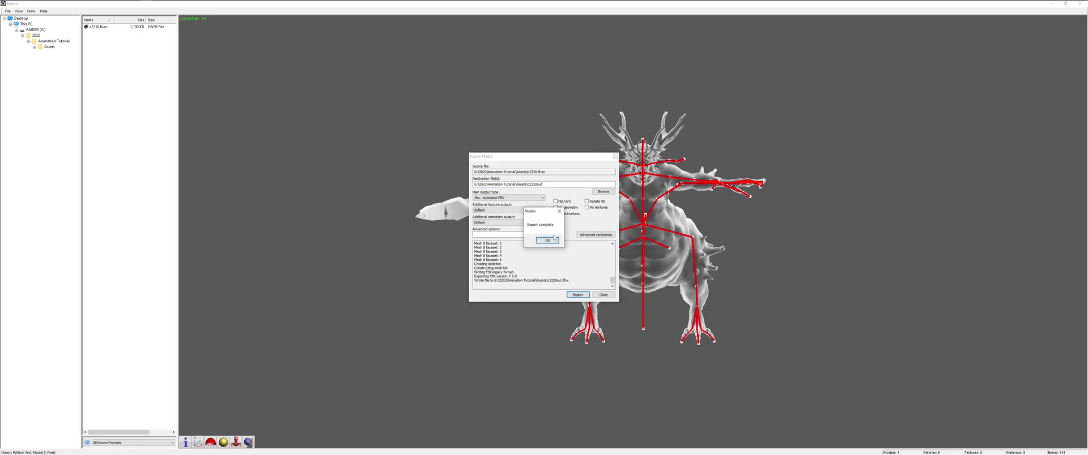
{"action": "left_click", "coordinate": [547, 241]}
{"action": "left_click", "coordinate": [615, 157]}
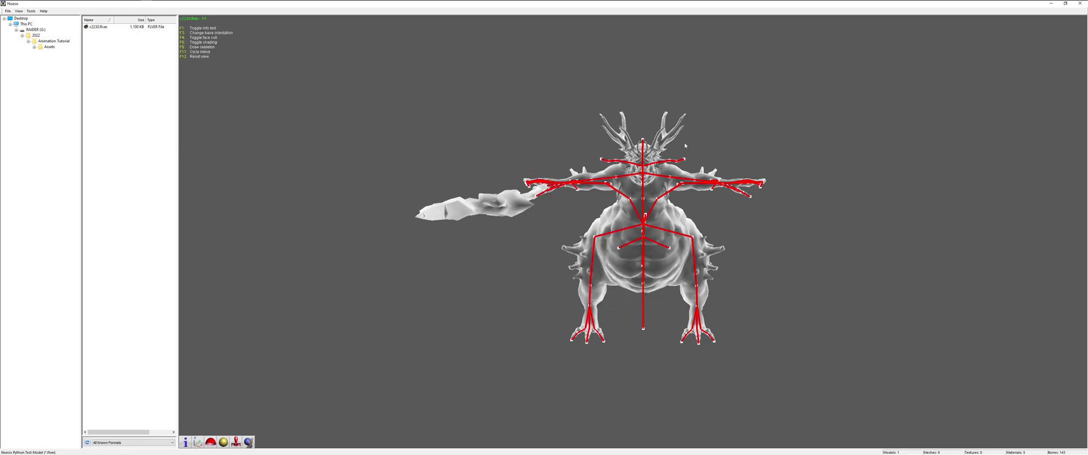
{"action": "left_click", "coordinate": [1080, 3]}
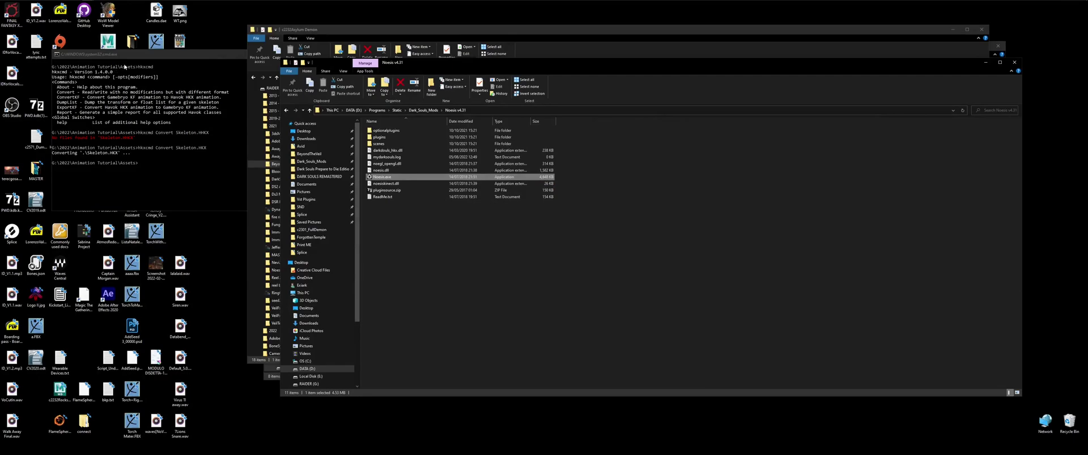
Launch Maya
{"action": "key", "text": "super"}
{"action": "type", "text": "maya"}
{"action": "key", "text": "Return"}
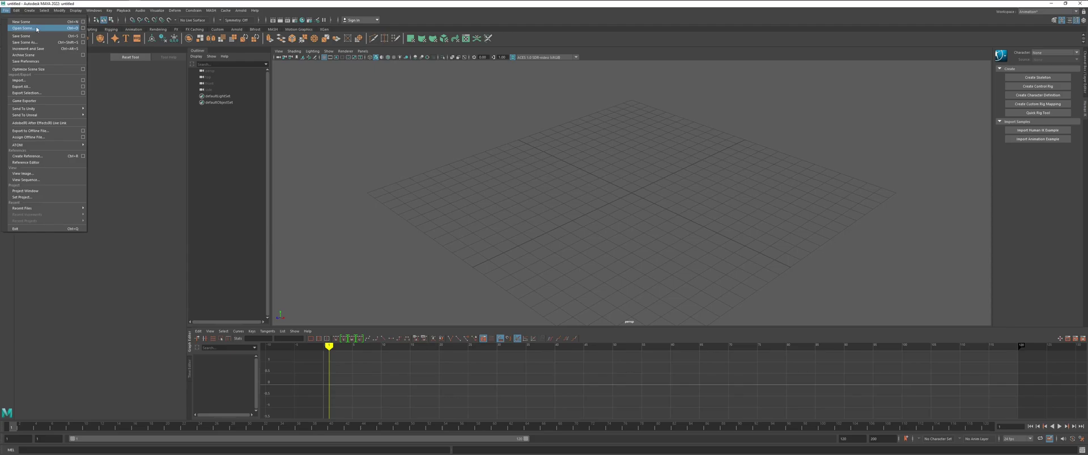
Import c2230out.fbx from G:\2022\Animation Tutorial\Assets into the empty scene
{"action": "left_click", "coordinate": [19, 80]}
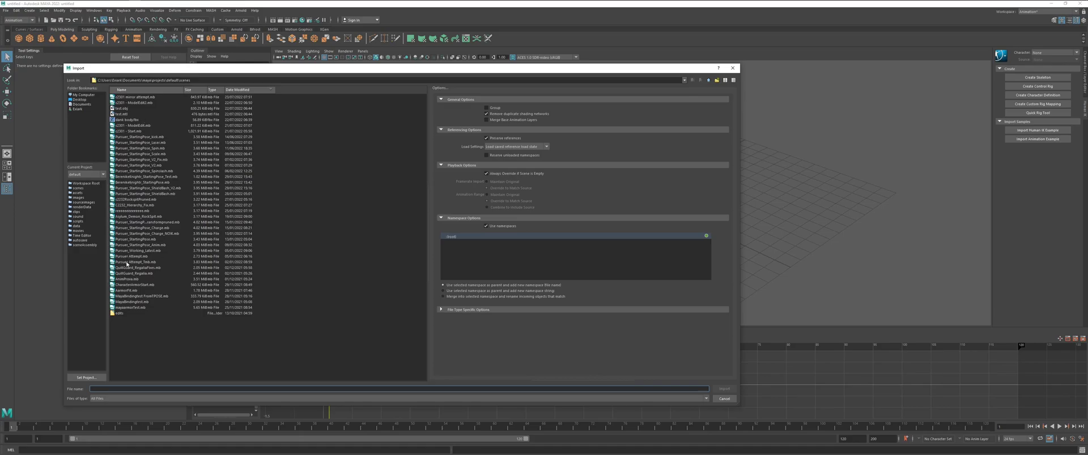
{"action": "left_click", "coordinate": [82, 95]}
{"action": "double_click", "coordinate": [121, 114]}
{"action": "left_click", "coordinate": [90, 95]}
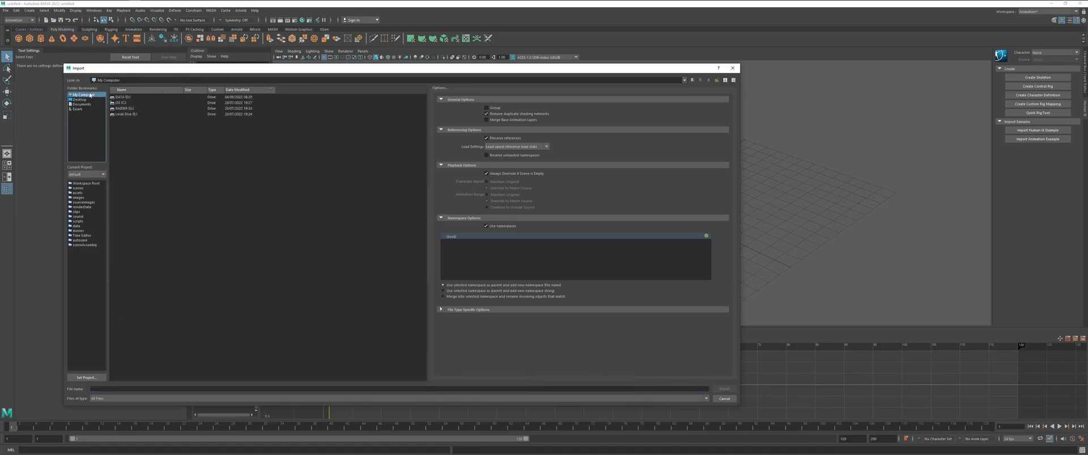
{"action": "double_click", "coordinate": [121, 109]}
{"action": "scroll", "coordinate": [164, 227], "scroll_direction": "down", "scroll_amount": 10}
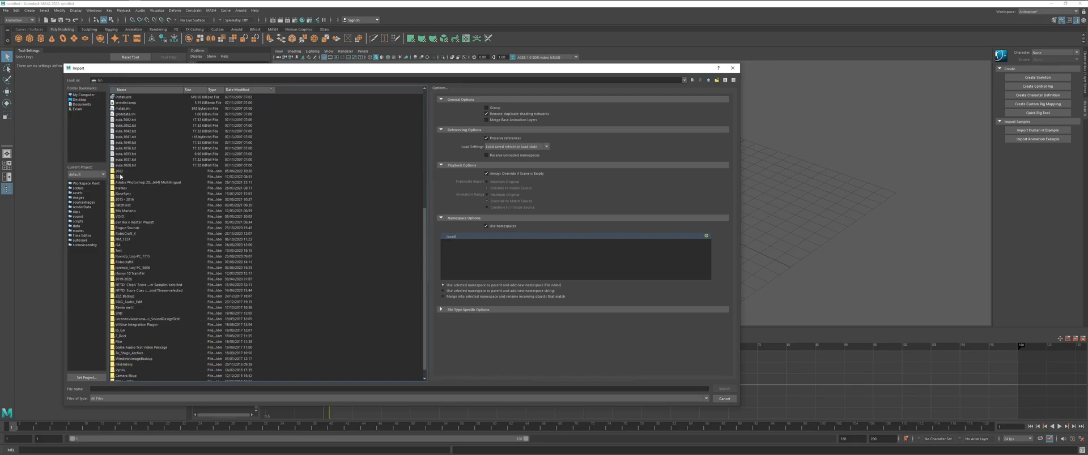
{"action": "double_click", "coordinate": [120, 172]}
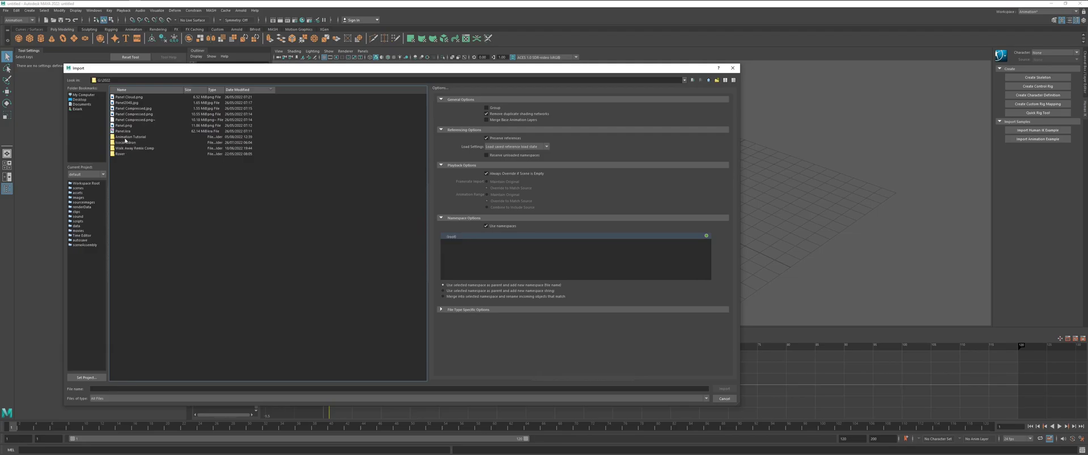
{"action": "double_click", "coordinate": [127, 137]}
{"action": "double_click", "coordinate": [123, 97]}
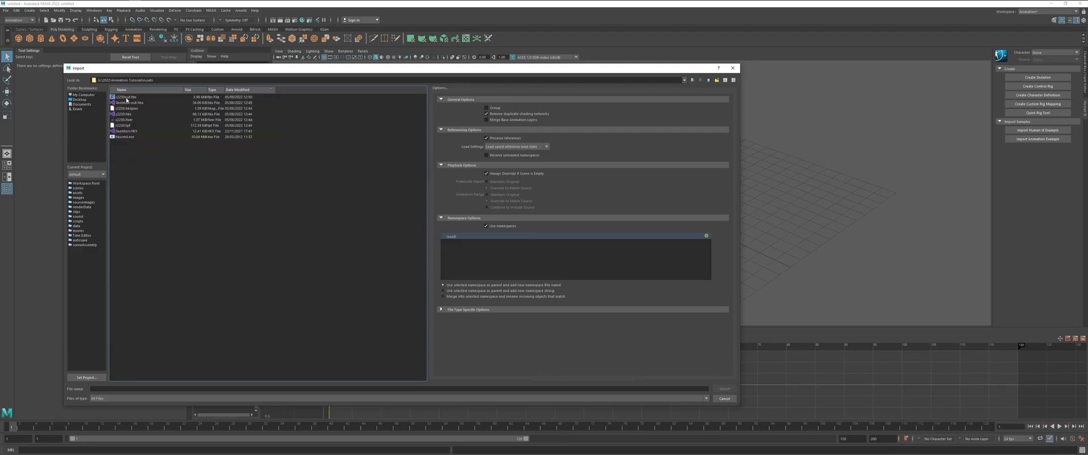
{"action": "left_click", "coordinate": [126, 99]}
{"action": "left_click", "coordinate": [724, 390]}
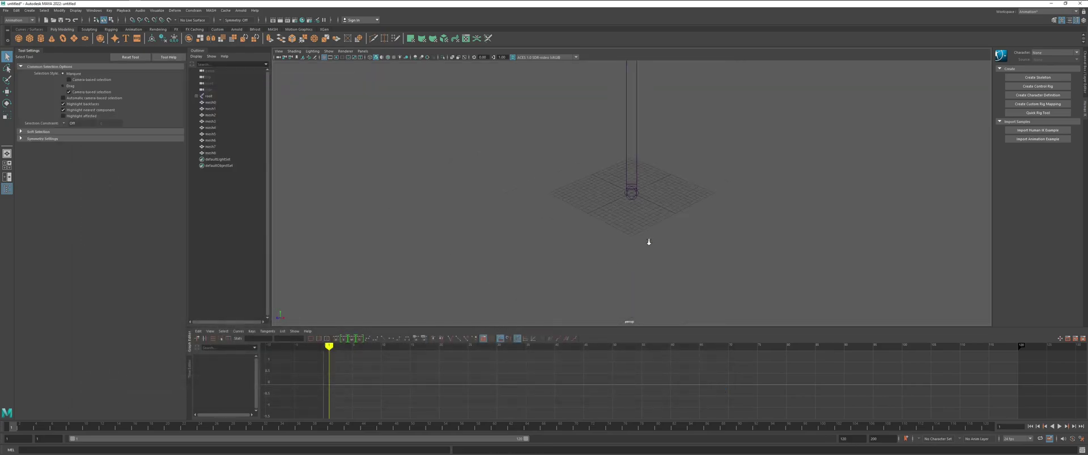
Inspect the imported model and expand its joint hierarchy from root through Master down to Pelvis
{"action": "scroll", "coordinate": [649, 242], "scroll_direction": "down", "scroll_amount": 15}
{"action": "left_click_drag", "start_coordinate": [656, 238], "coordinate": [537, 155], "text": "alt"}
{"action": "scroll", "coordinate": [578, 131], "scroll_direction": "up", "scroll_amount": 6}
{"action": "left_click_drag", "start_coordinate": [594, 91], "coordinate": [605, 144], "text": "alt"}
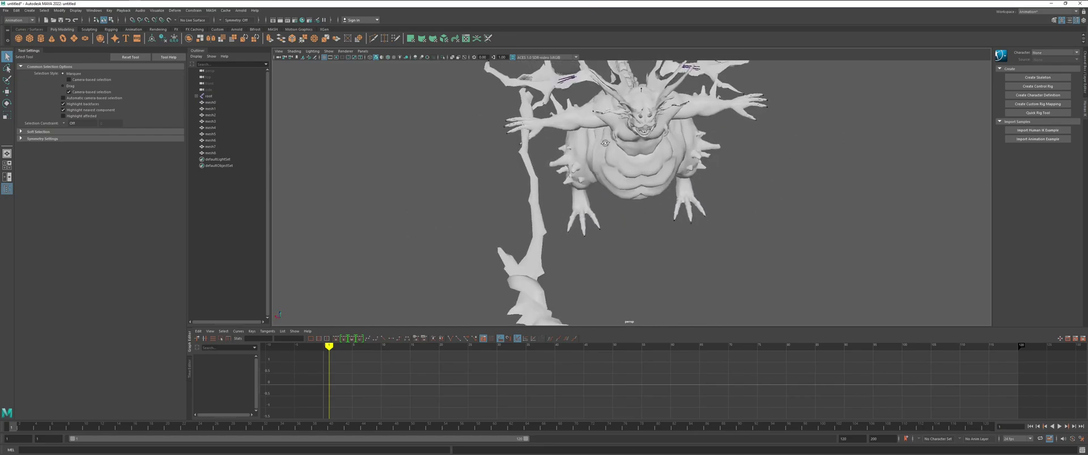
{"action": "left_click", "coordinate": [197, 95]}
{"action": "left_click", "coordinate": [210, 102]}
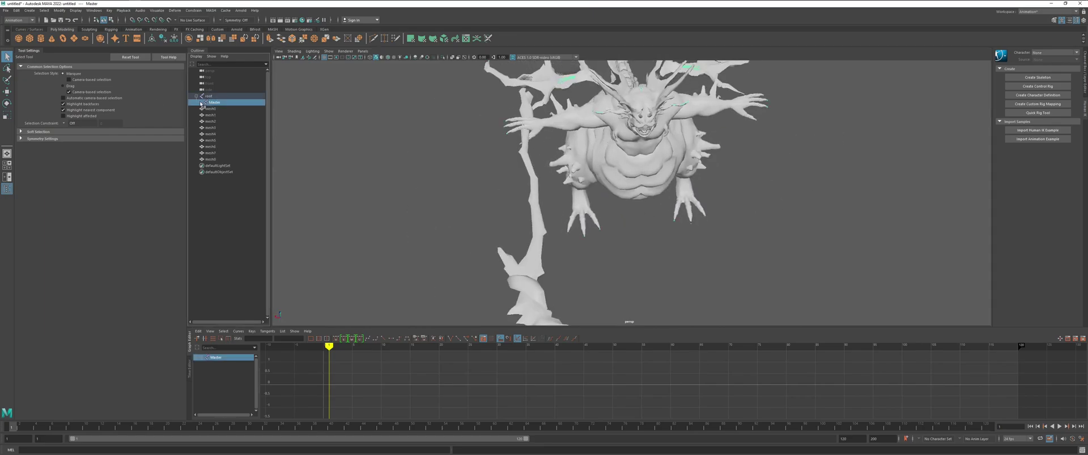
{"action": "left_click", "coordinate": [200, 103]}
{"action": "left_click", "coordinate": [204, 108]}
{"action": "left_click", "coordinate": [217, 109]}
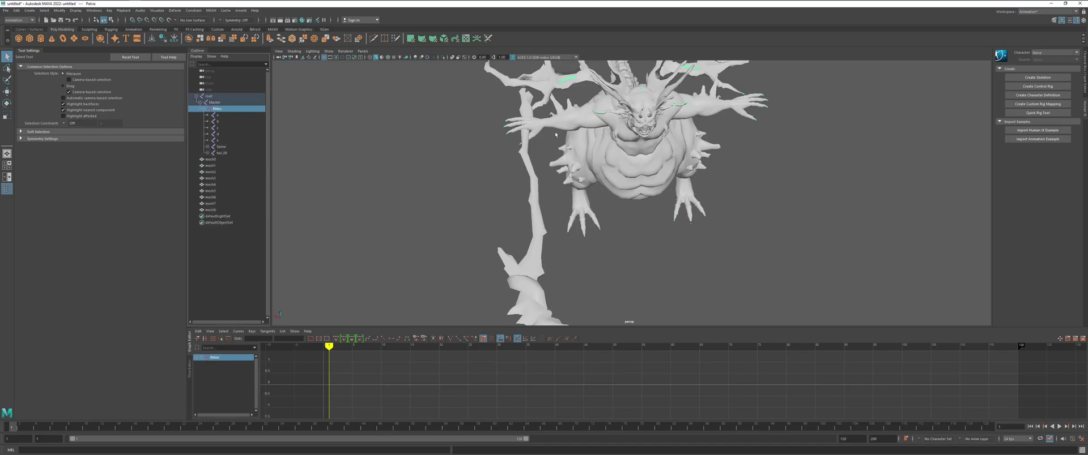
Test-rotate the Pelvis and Spine joints to check how the mesh follows, undoing each rotation
{"action": "key", "text": "e"}
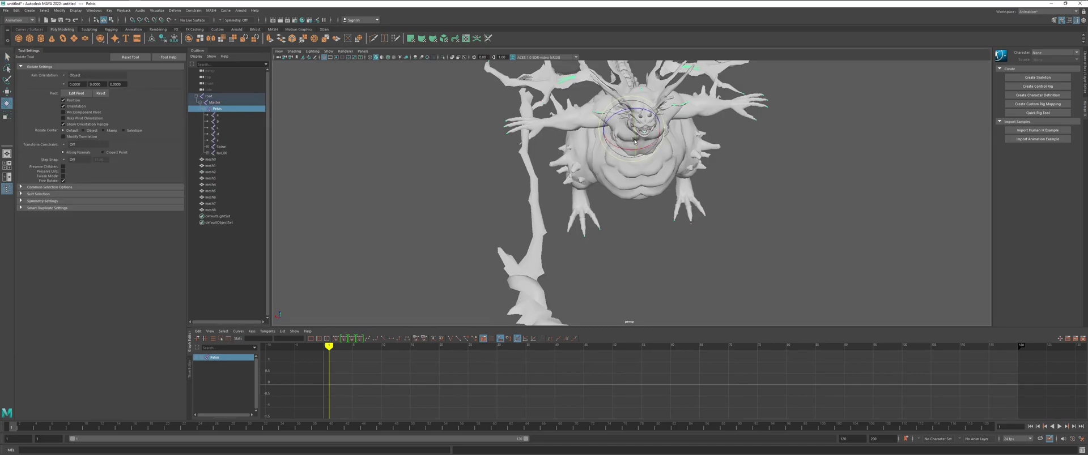
{"action": "left_click_drag", "start_coordinate": [634, 141], "coordinate": [632, 132]}
{"action": "key", "text": "ctrl+z"}
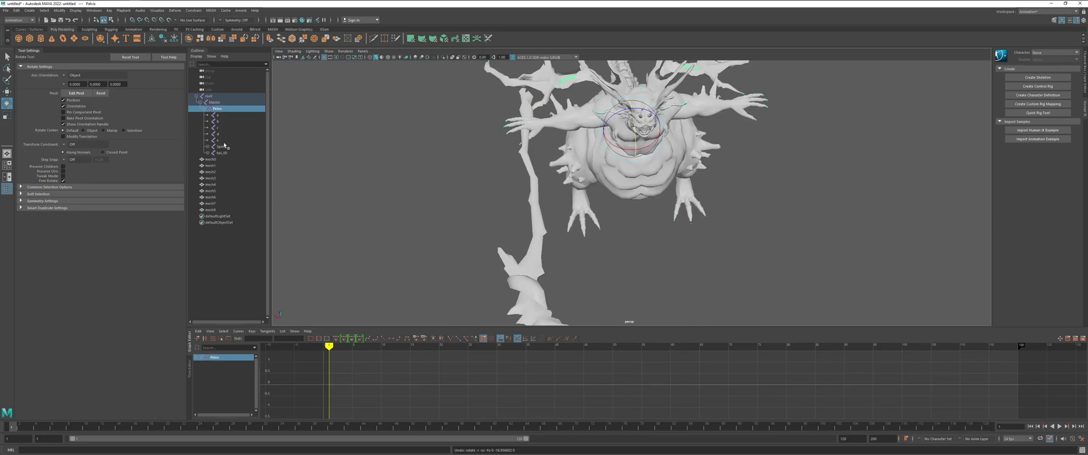
{"action": "left_click", "coordinate": [221, 146]}
{"action": "left_click_drag", "start_coordinate": [633, 129], "coordinate": [649, 107]}
{"action": "key", "text": "ctrl+z"}
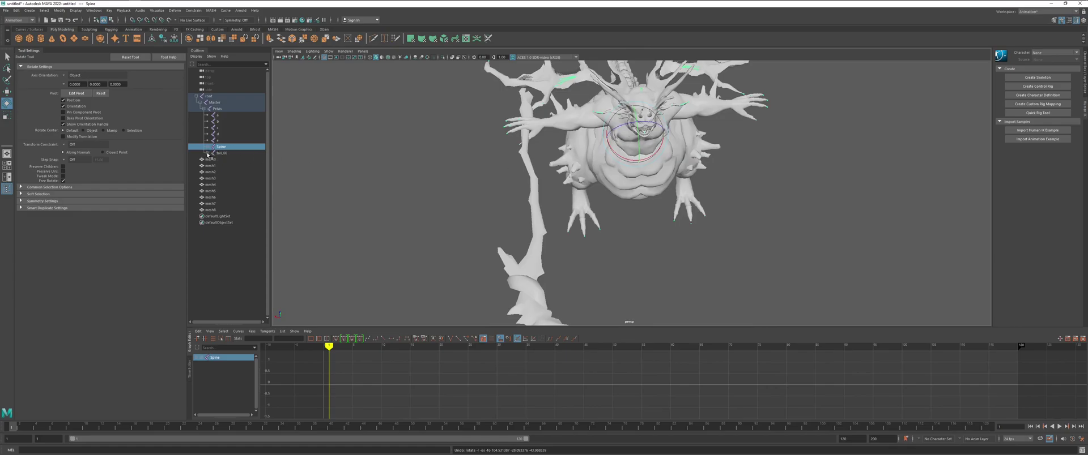
{"action": "left_click_drag", "start_coordinate": [589, 165], "coordinate": [579, 120], "text": "alt"}
{"action": "scroll", "coordinate": [578, 120], "scroll_direction": "down", "scroll_amount": 3}
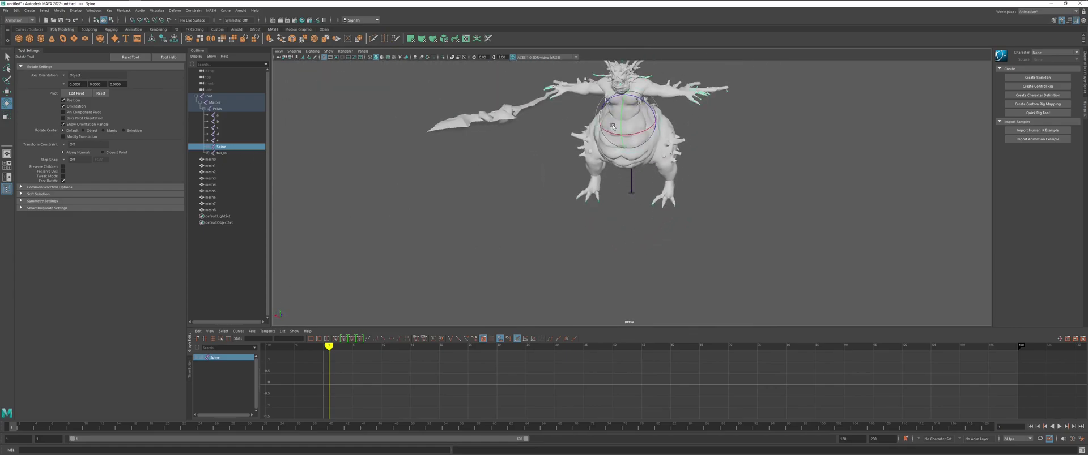
Reframe the creature from the front and expand the tail joint chain beneath the Pelvis to its last joint
{"action": "middle_click_drag", "start_coordinate": [515, 160], "coordinate": [534, 230], "text": "alt"}
{"action": "left_click_drag", "start_coordinate": [535, 230], "coordinate": [535, 226], "text": "alt"}
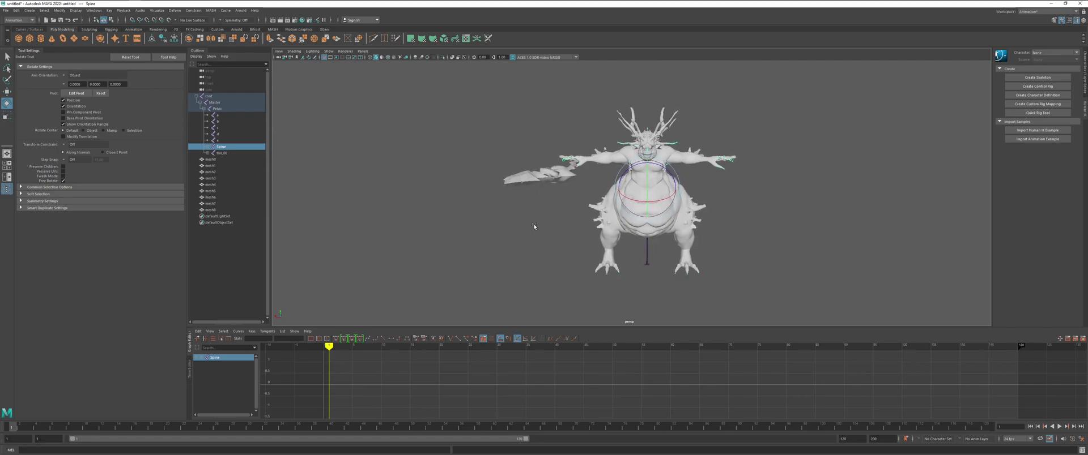
{"action": "left_click", "coordinate": [207, 153]}
{"action": "left_click", "coordinate": [213, 159]}
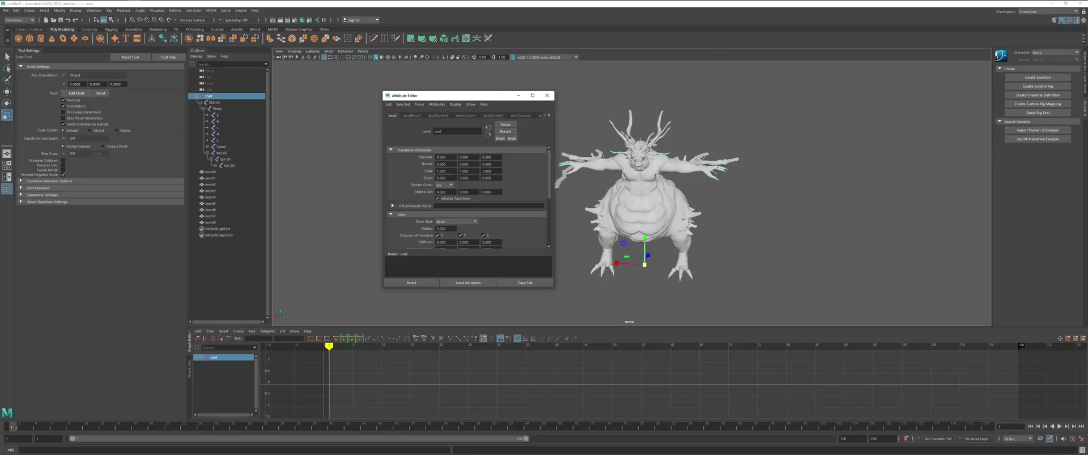
Set the root joint's scale to 2.56 on the X, Y and Z axes
{"action": "left_click_drag", "start_coordinate": [451, 172], "coordinate": [411, 170]}
{"action": "type", "text": "2.56"}
{"action": "key", "text": "Tab"}
{"action": "type", "text": "2"}
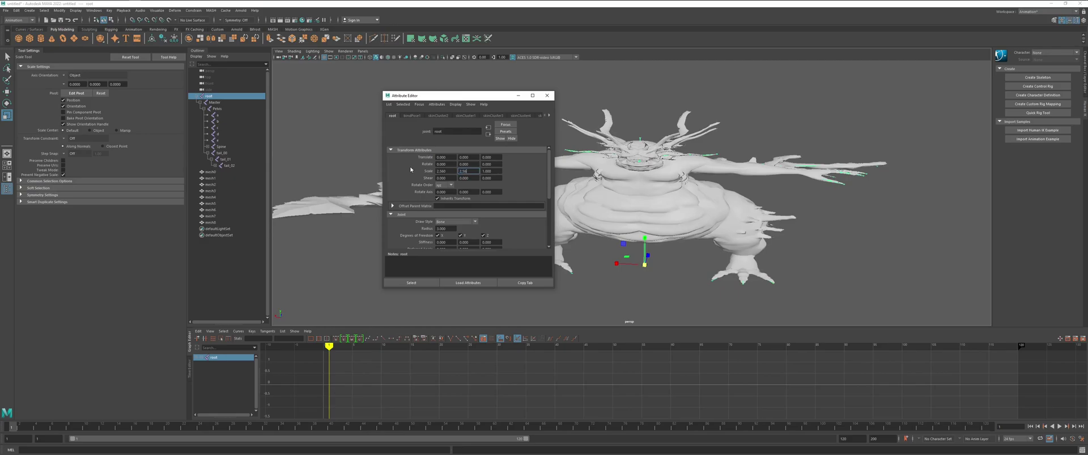
{"action": "type", "text": ".56"}
{"action": "key", "text": "Tab"}
{"action": "type", "text": "2.560"}
{"action": "key", "text": "Return"}
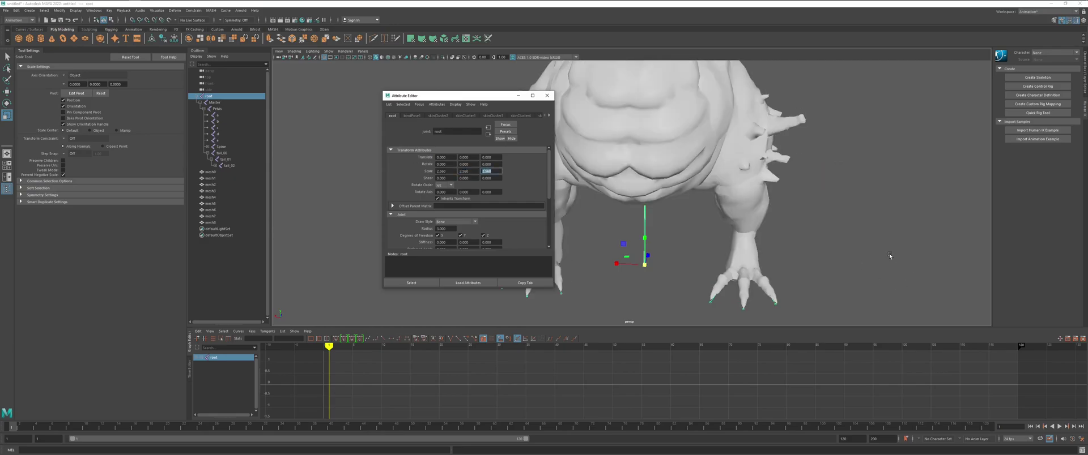
Look over the rescaled creature and close the root joint's attribute window
{"action": "left_click_drag", "start_coordinate": [889, 254], "coordinate": [639, 151], "text": "alt"}
{"action": "left_click", "coordinate": [546, 95]}
{"action": "middle_click_drag", "start_coordinate": [561, 175], "coordinate": [490, 242], "text": "alt"}
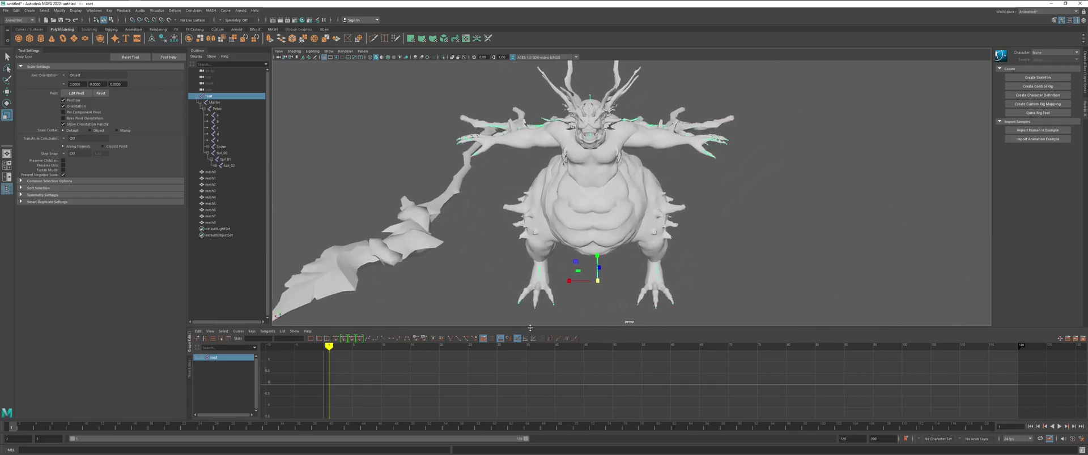
Shrink the Graph Editor to give the viewport more height and inspect the scaled creature from several angles
{"action": "left_click_drag", "start_coordinate": [530, 328], "coordinate": [530, 350]}
{"action": "left_click_drag", "start_coordinate": [530, 203], "coordinate": [526, 198], "text": "alt"}
{"action": "key", "text": "r"}
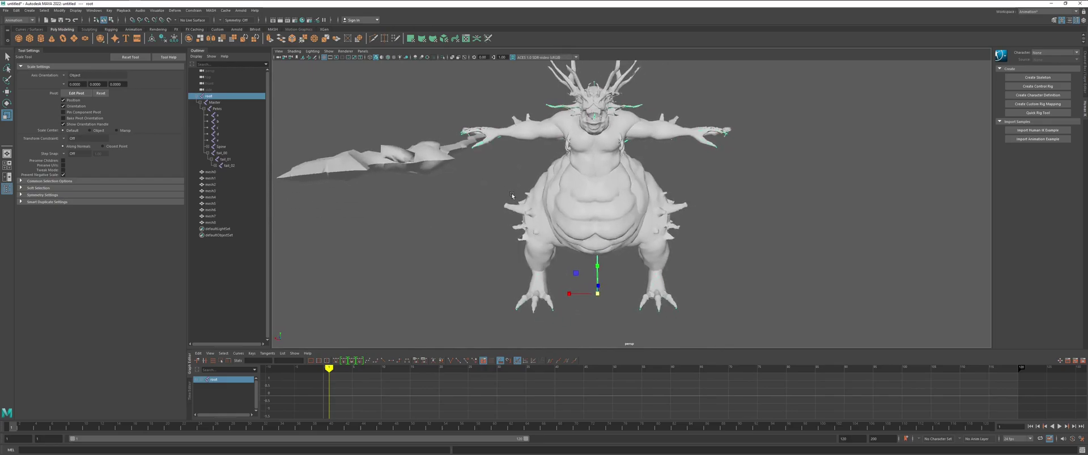
{"action": "scroll", "coordinate": [516, 193], "scroll_direction": "down", "scroll_amount": 2}
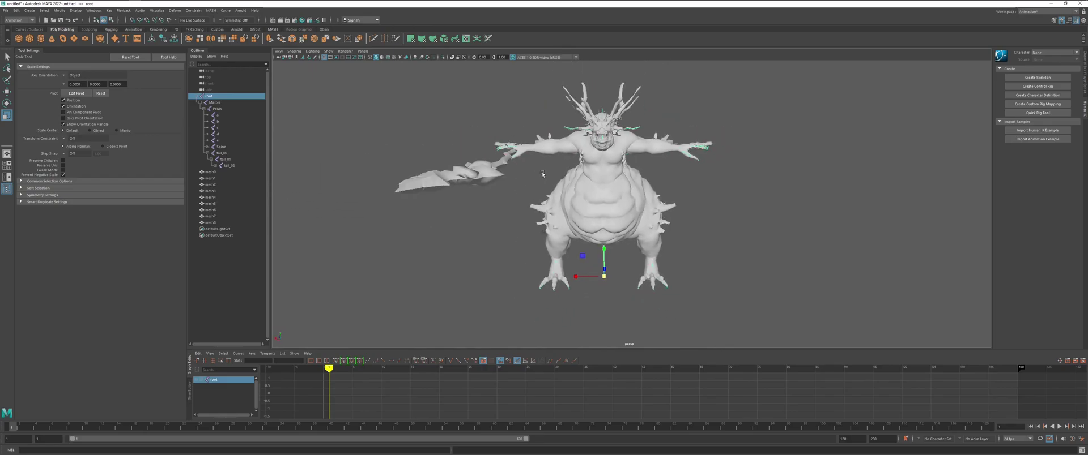
{"action": "left_click_drag", "start_coordinate": [502, 167], "coordinate": [617, 199], "text": "alt"}
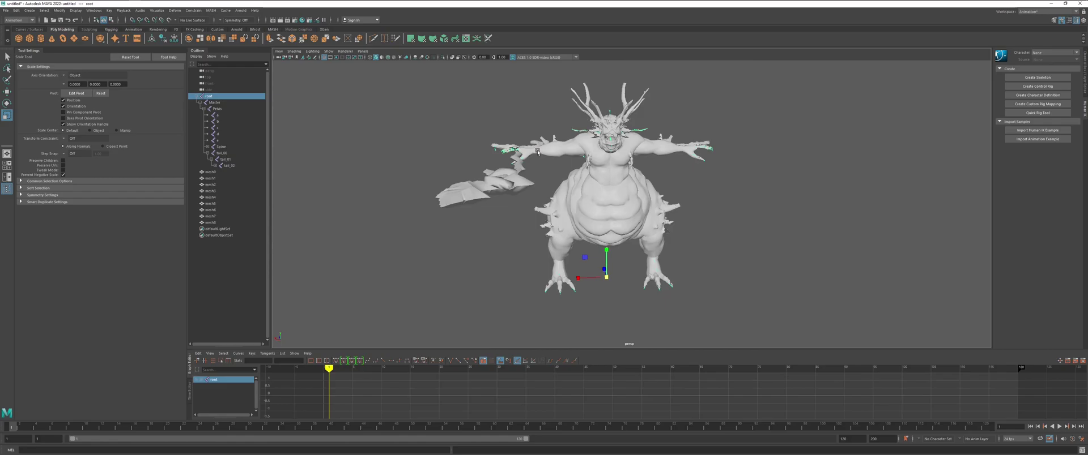
Switch to the Souls modding tool launcher and start Dark Souls Anim Studio from the Dark Souls 3 tools
{"action": "mouse_move", "coordinate": [68, 3]}
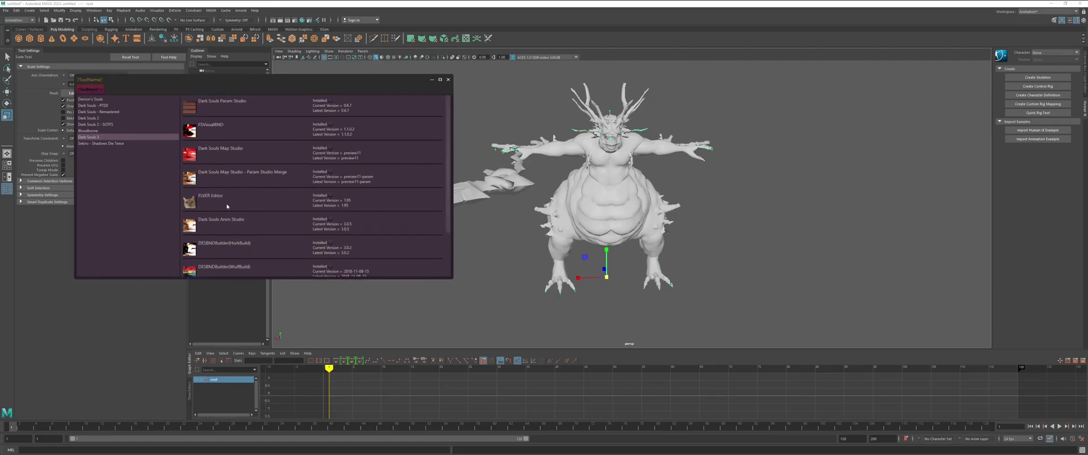
{"action": "scroll", "coordinate": [227, 206], "scroll_direction": "down", "scroll_amount": 2}
{"action": "scroll", "coordinate": [227, 245], "scroll_direction": "up", "scroll_amount": 2}
{"action": "left_click", "coordinate": [221, 230]}
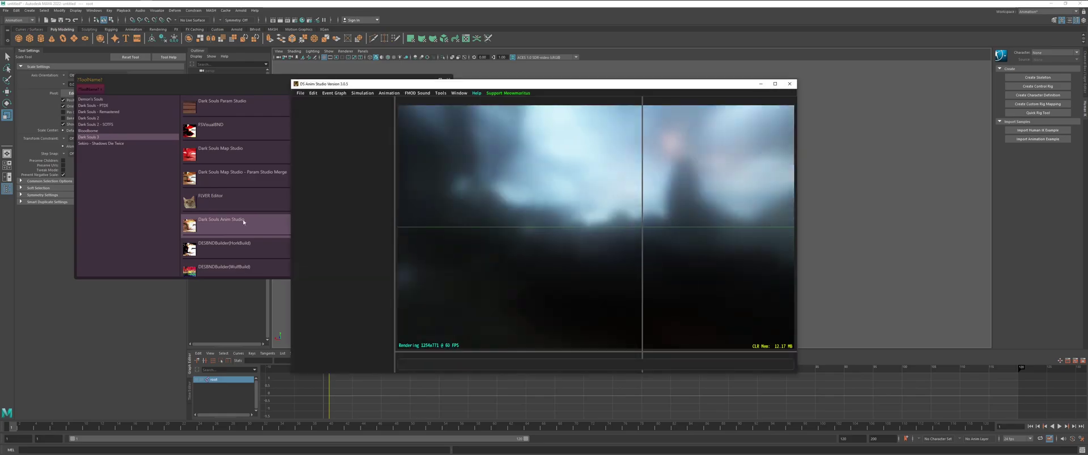
Open the recent file c2230.anibnd.dcx from the DARK SOULS REMASTERED chr folder
{"action": "left_click", "coordinate": [299, 92]}
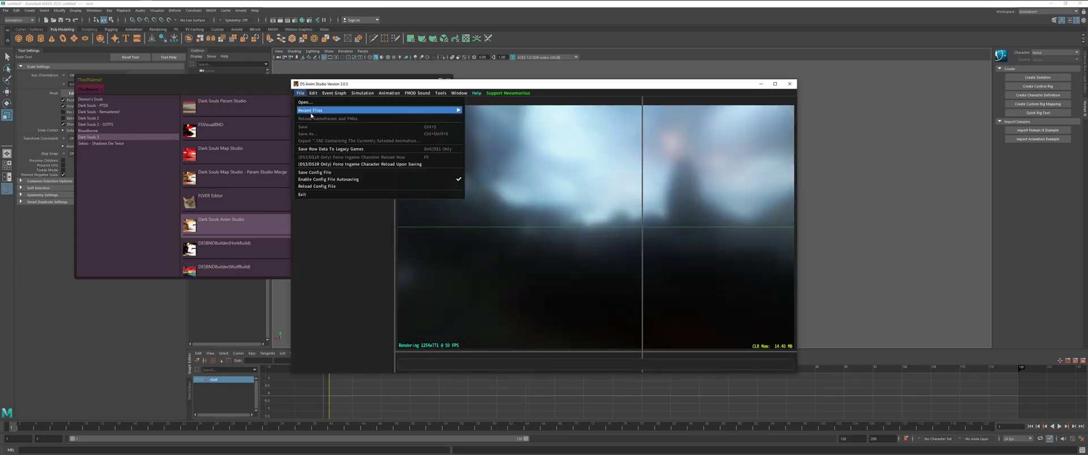
{"action": "mouse_move", "coordinate": [431, 110]}
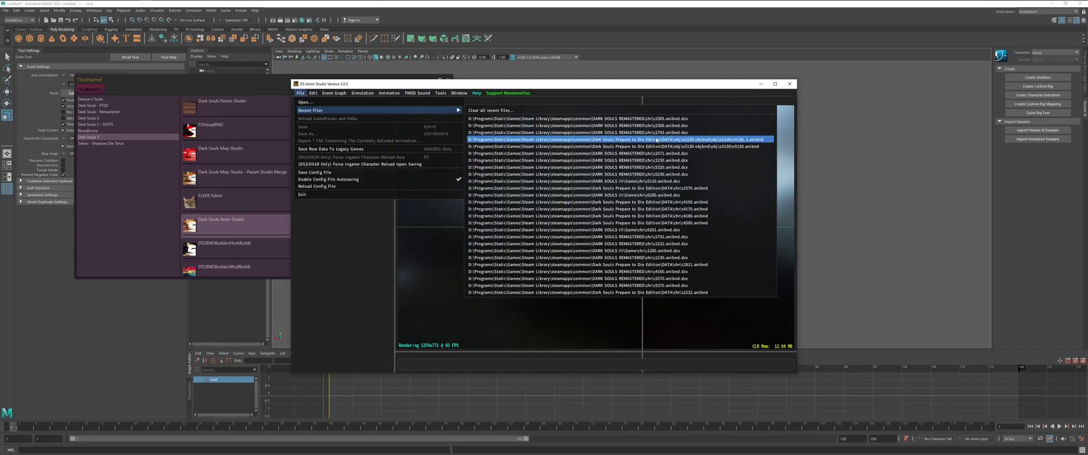
{"action": "left_click", "coordinate": [680, 258]}
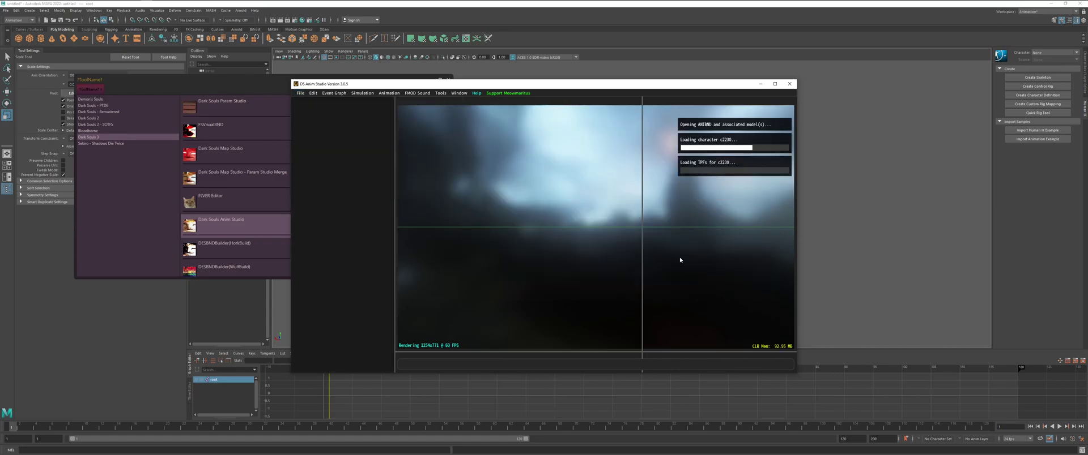
Maximize the window, enlarge the 3D preview in both directions, and orbit around the c2230 model
{"action": "left_click", "coordinate": [775, 84]}
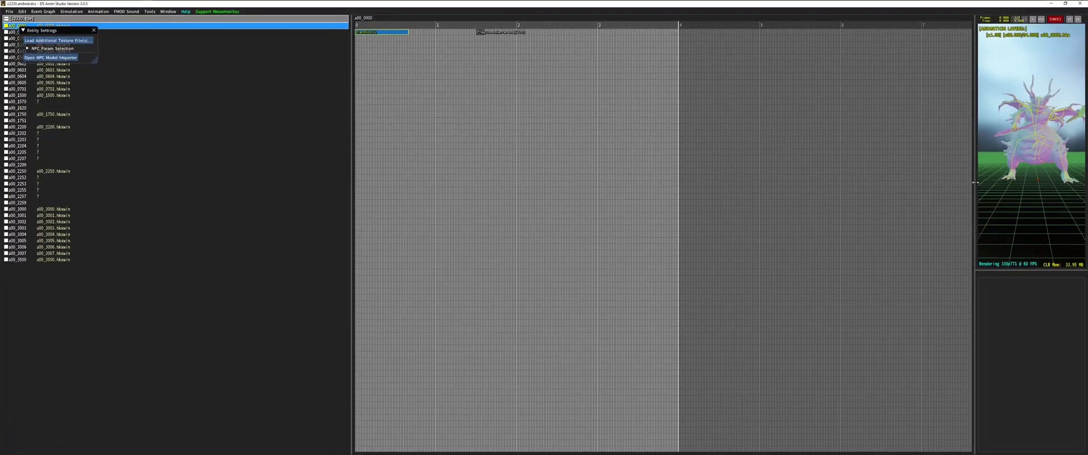
{"action": "left_click_drag", "start_coordinate": [974, 186], "coordinate": [403, 266]}
{"action": "left_click_drag", "start_coordinate": [680, 272], "coordinate": [673, 395]}
{"action": "left_click_drag", "start_coordinate": [673, 317], "coordinate": [453, 306]}
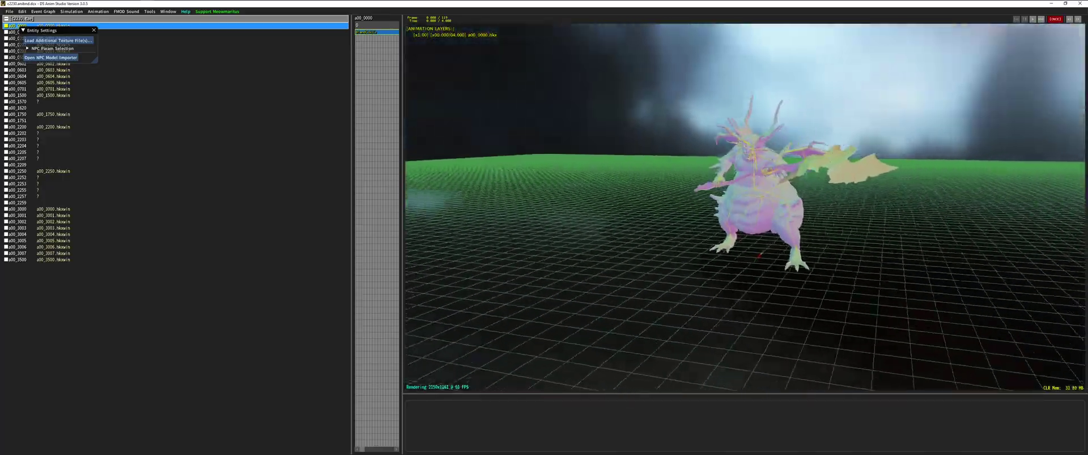